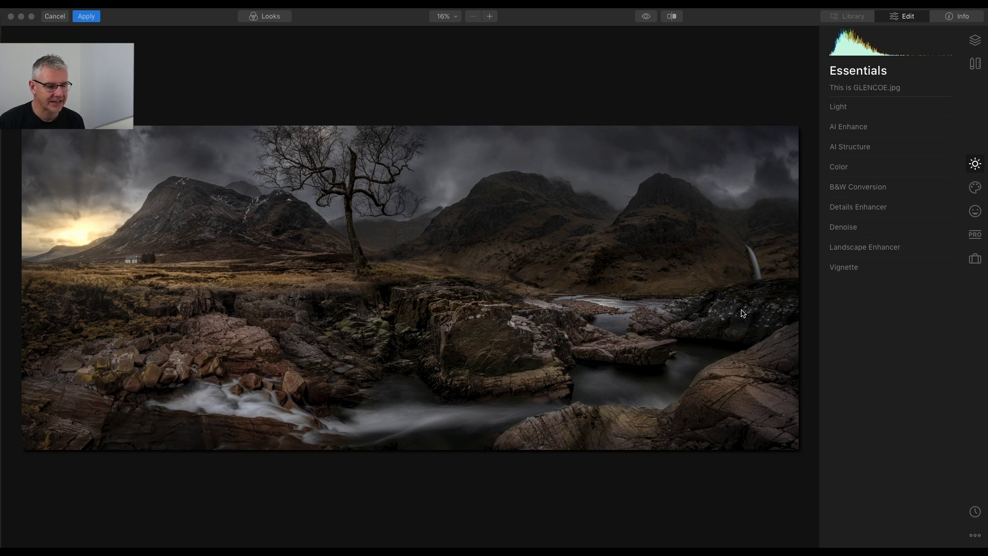
# Step: Duplicate the Glencoe image layer from the Layers panel
pyautogui.click(978, 44)
pyautogui.click(883, 89)
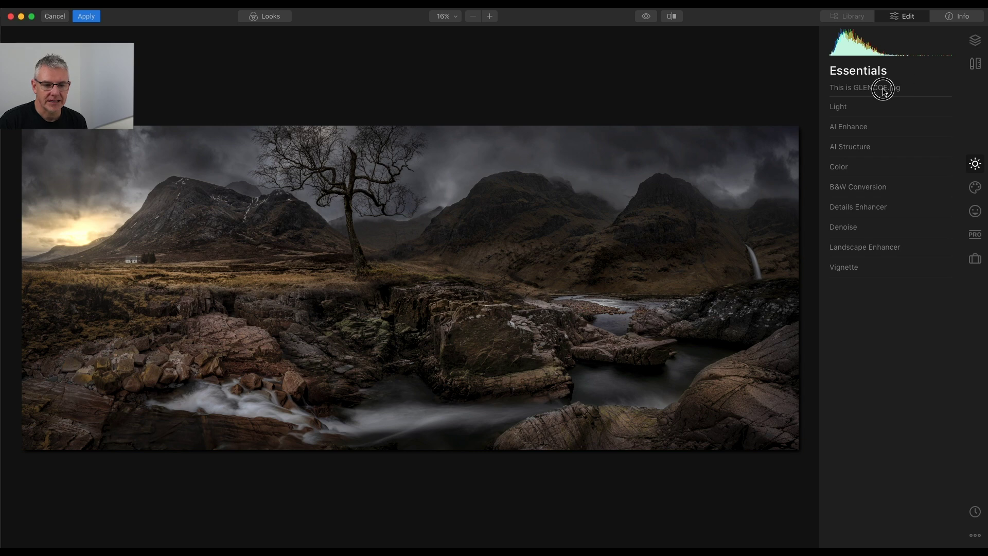
pyautogui.click(975, 41)
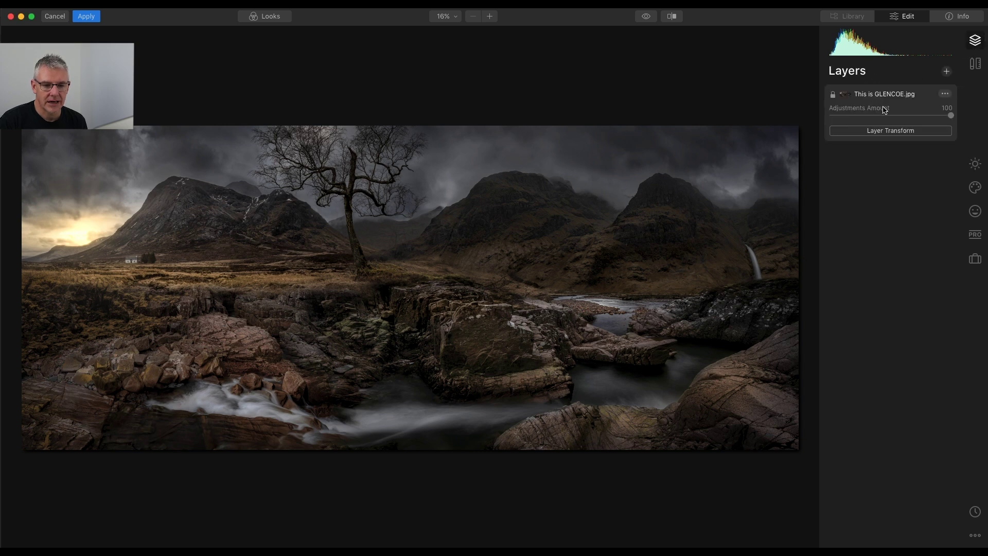
pyautogui.click(945, 95)
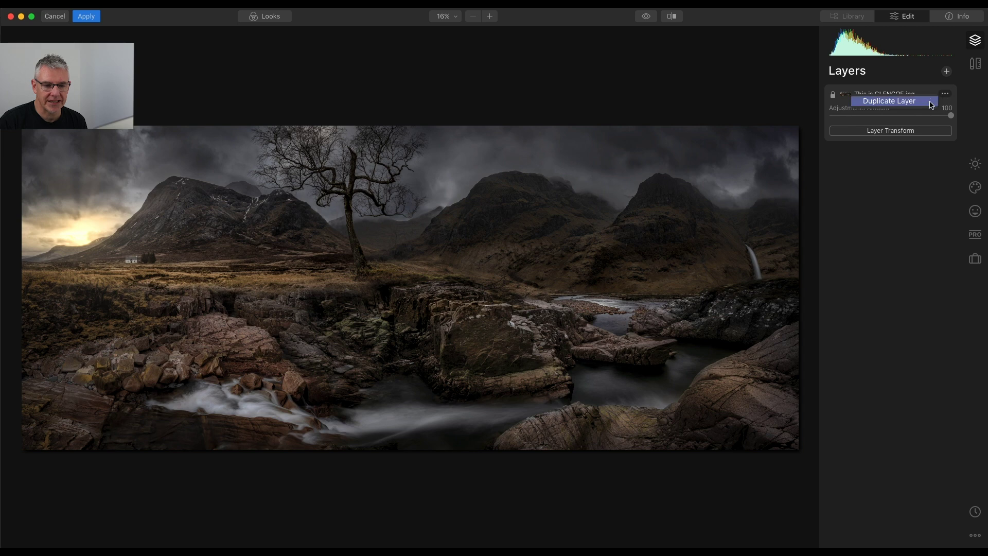
pyautogui.click(931, 102)
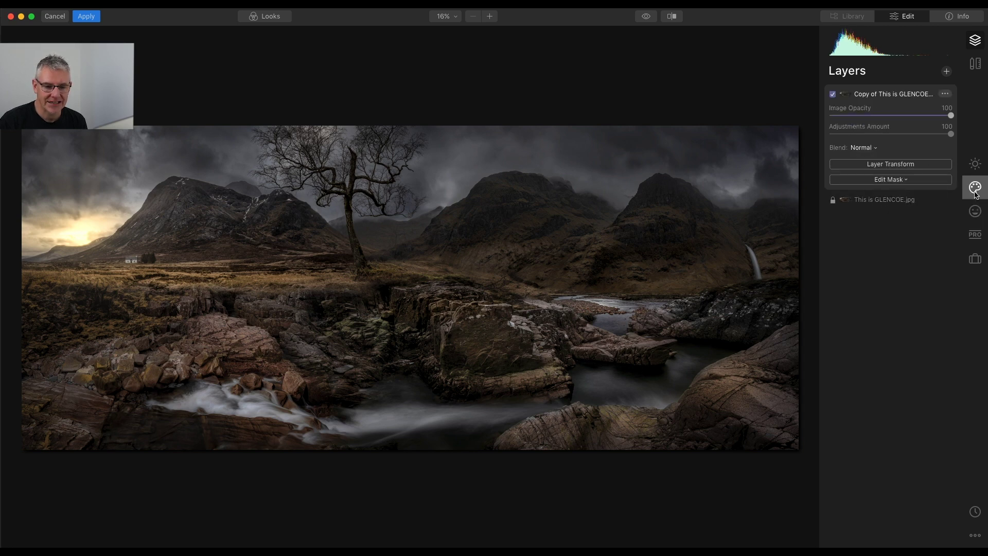
# Step: Convert the duplicated layer to black and white with B&W Conversion, leaving colour sliders at 0
pyautogui.click(974, 164)
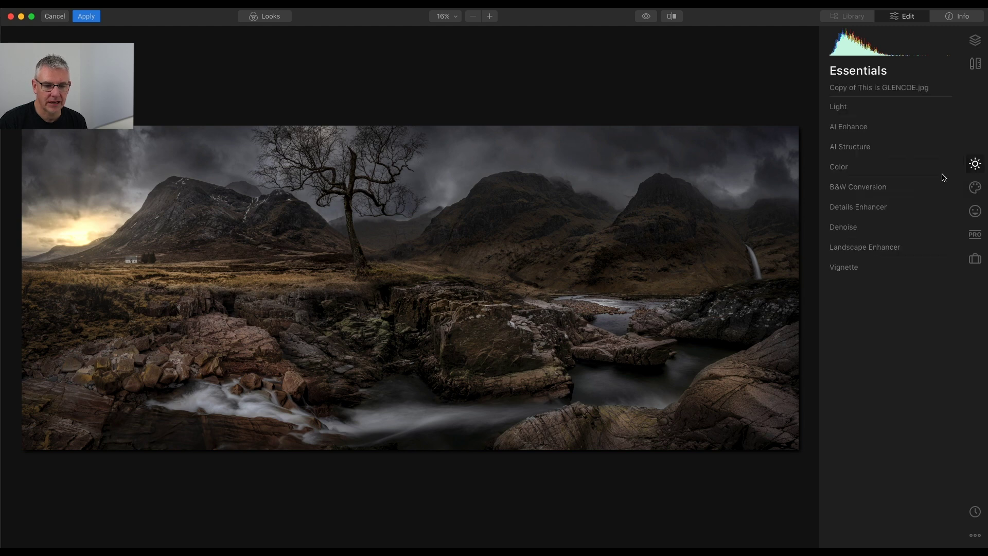
pyautogui.click(862, 188)
pyautogui.click(875, 206)
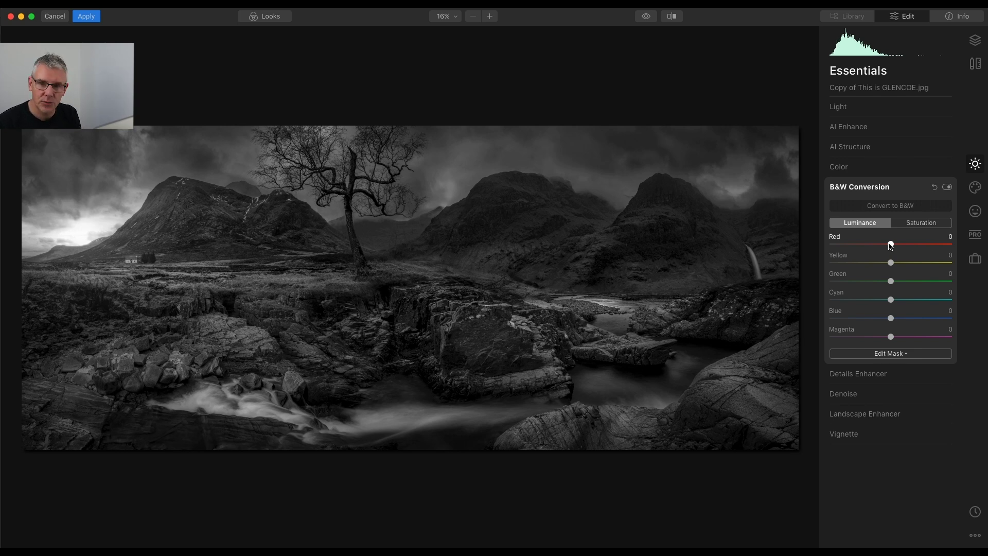
pyautogui.click(877, 187)
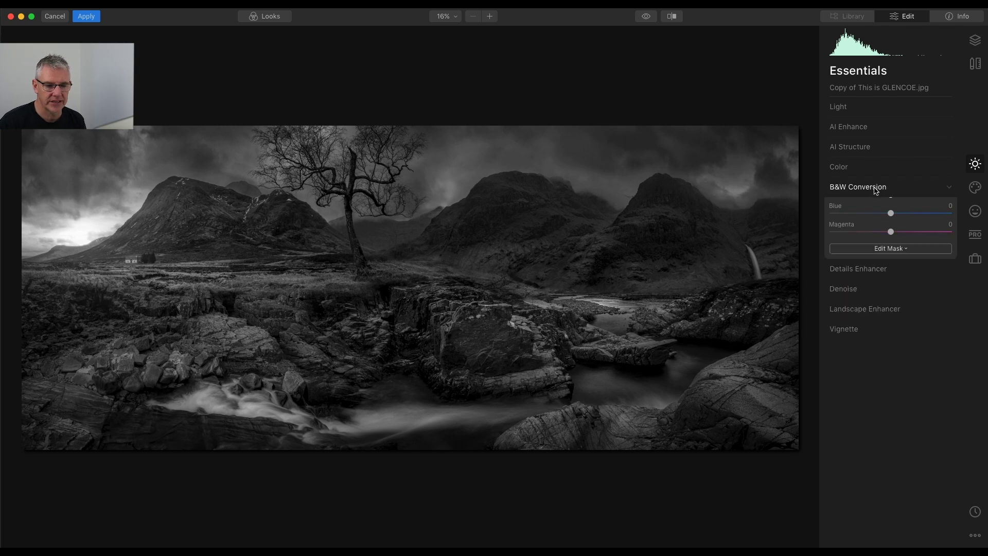
pyautogui.click(974, 41)
# Step: Add Adjustment Layer 1 and start Dodge & Burn painting in Lighten mode, size 100, 50% strength
pyautogui.click(947, 72)
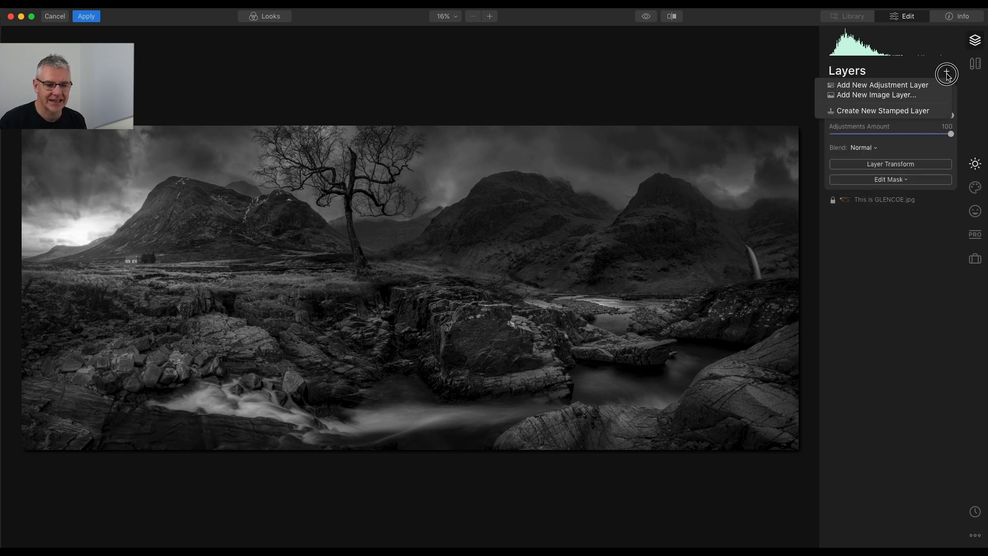
pyautogui.click(921, 89)
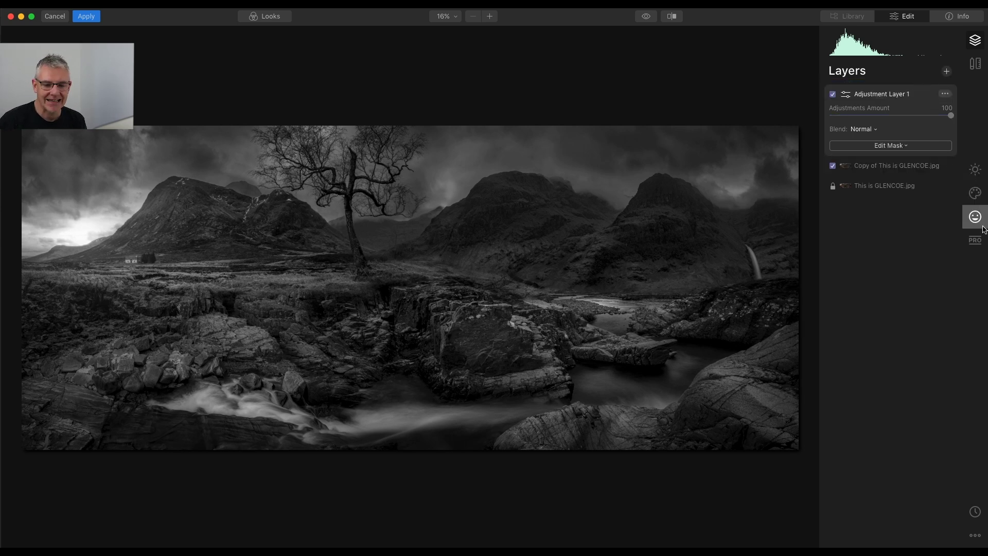
pyautogui.click(975, 242)
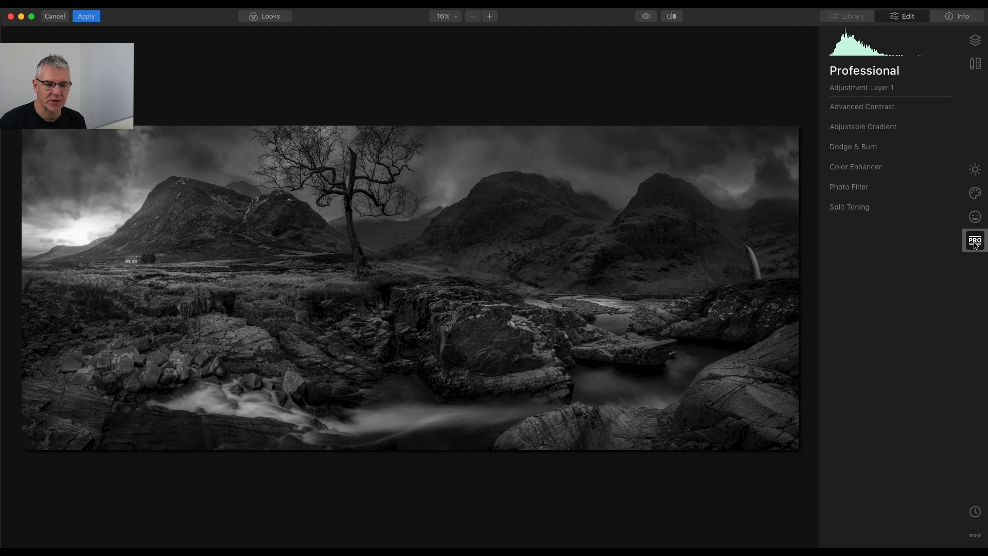
pyautogui.click(864, 150)
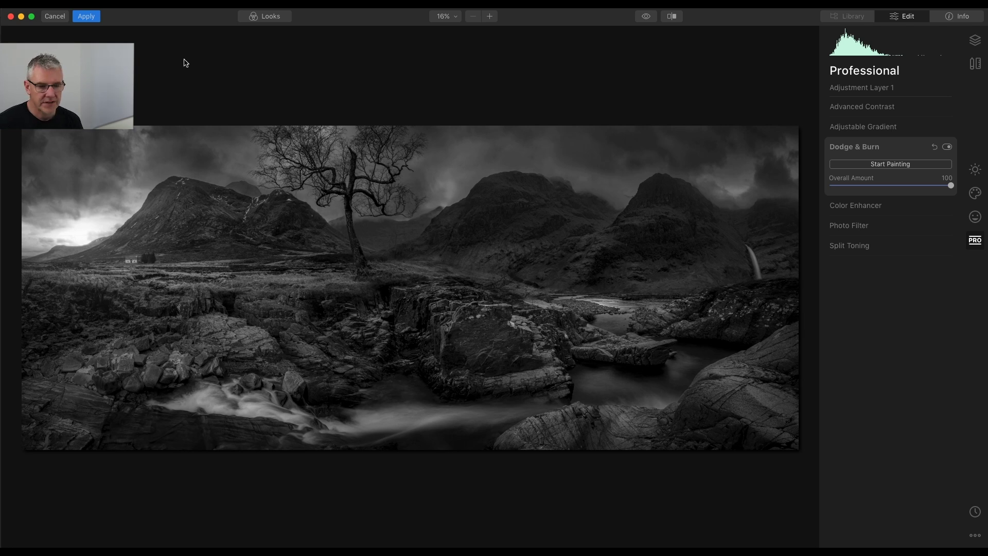
pyautogui.click(904, 165)
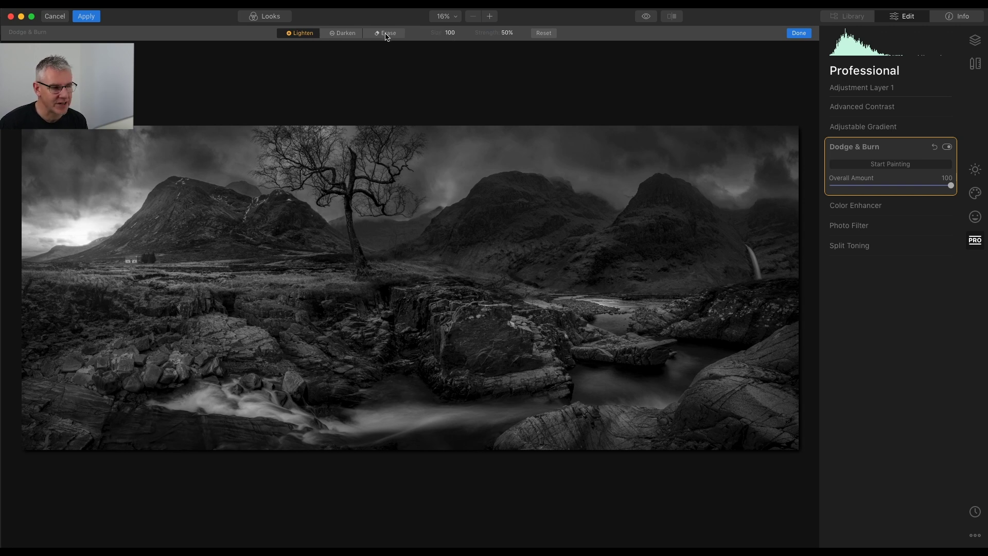
# Step: Drop the Dodge & Burn strength to 10%, then zoom in to check the mountains and tree
pyautogui.click(506, 32)
pyautogui.moveTo(510, 44); pyautogui.dragTo(492, 46)
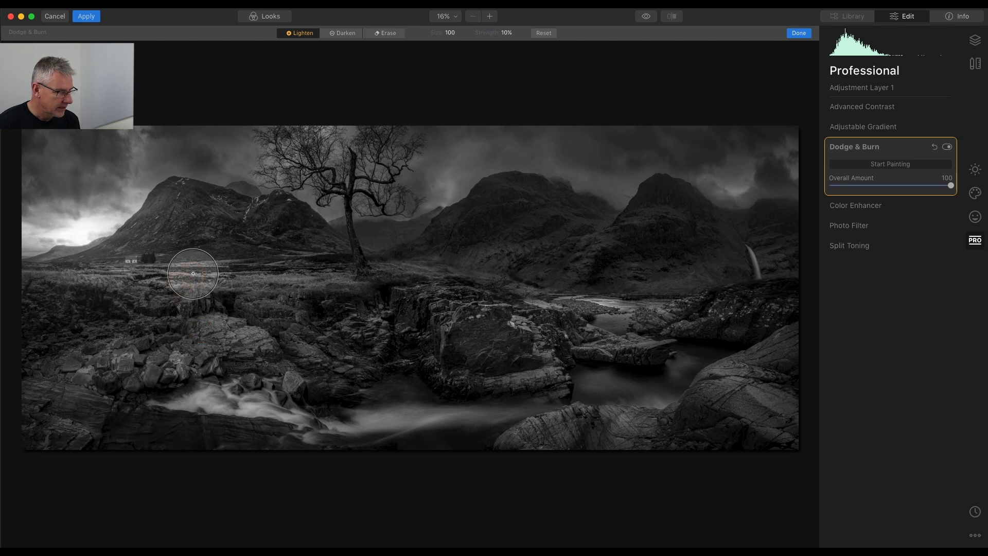
pyautogui.press('super+equal')
pyautogui.press('super+equal')
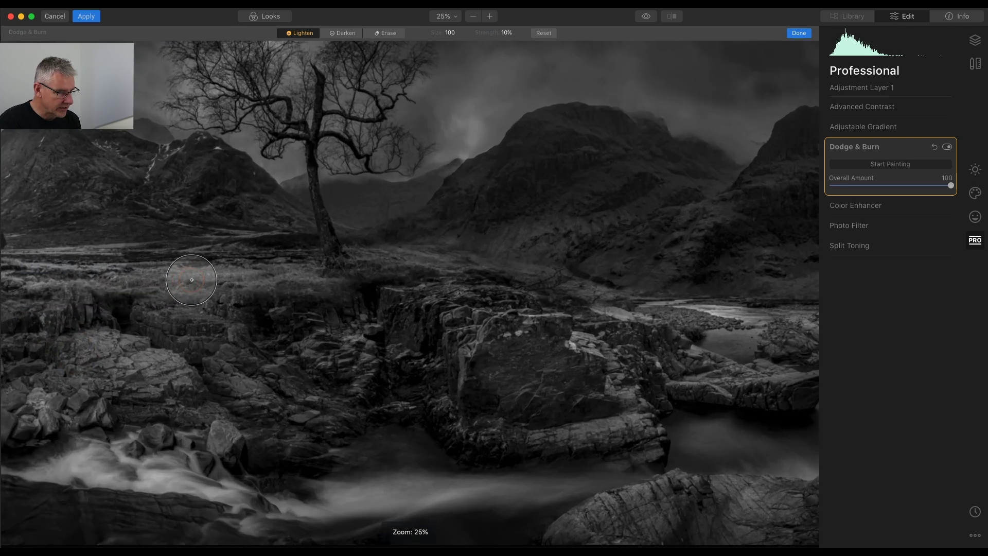
pyautogui.moveTo(387, 266); pyautogui.dragTo(496, 346)
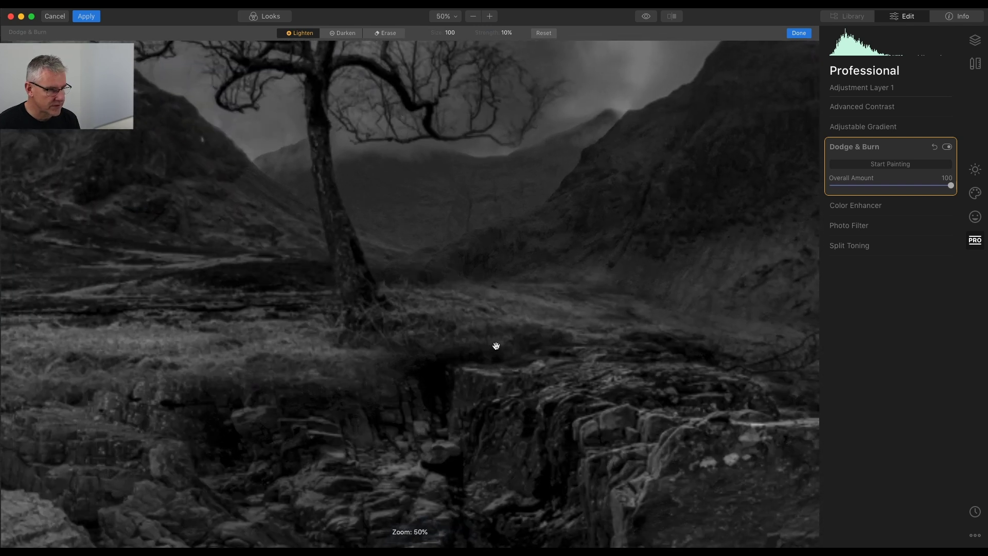
pyautogui.moveTo(78, 302); pyautogui.dragTo(249, 354)
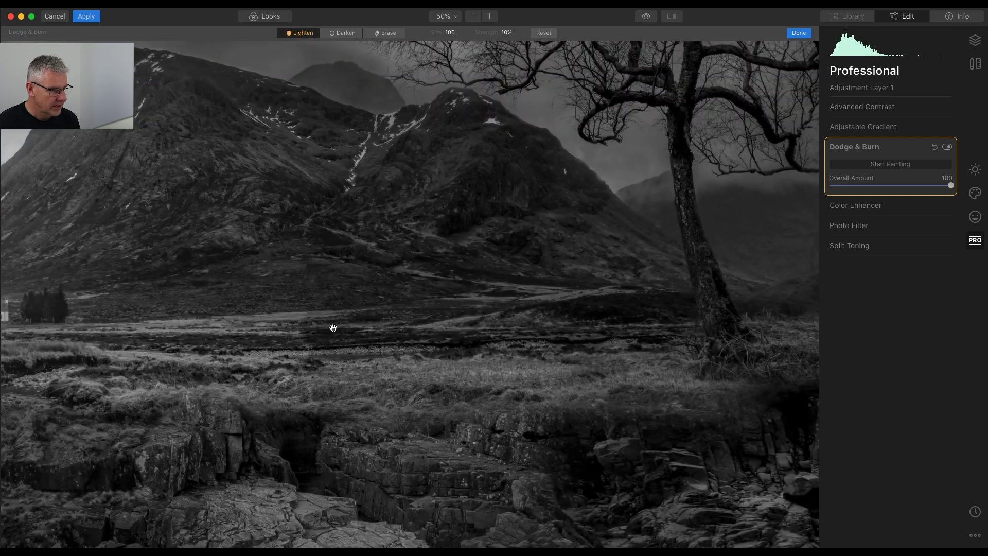
pyautogui.press('super+minus')
pyautogui.press('super+minus')
pyautogui.press('super+minus')
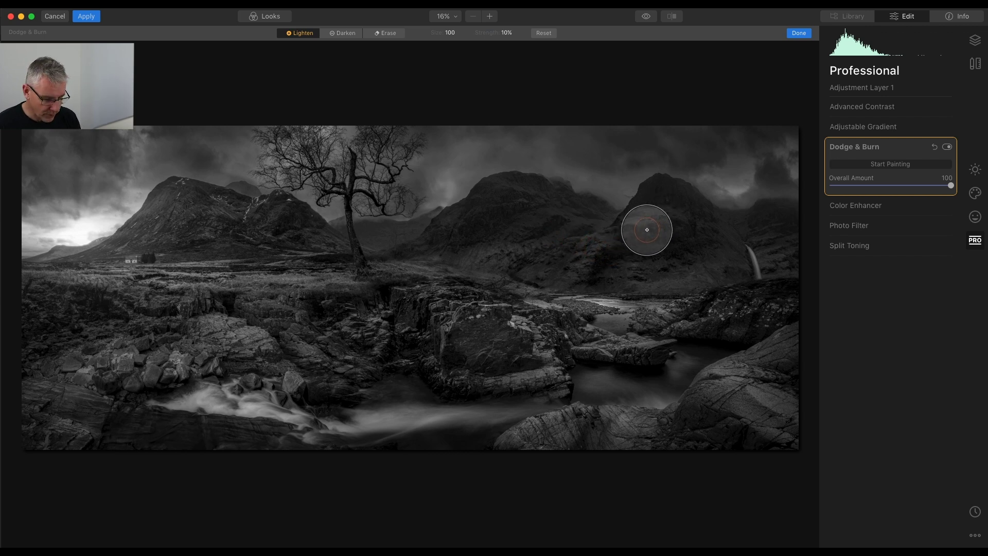
# Step: With a smaller brush at 10% strength, lighten the mountain ridges and slopes
pyautogui.press('[')
pyautogui.press('[')
pyautogui.press('[')
pyautogui.press('[')
pyautogui.press('[')
pyautogui.press('[')
pyautogui.press('[')
pyautogui.press('[')
pyautogui.press('[')
pyautogui.press('[')
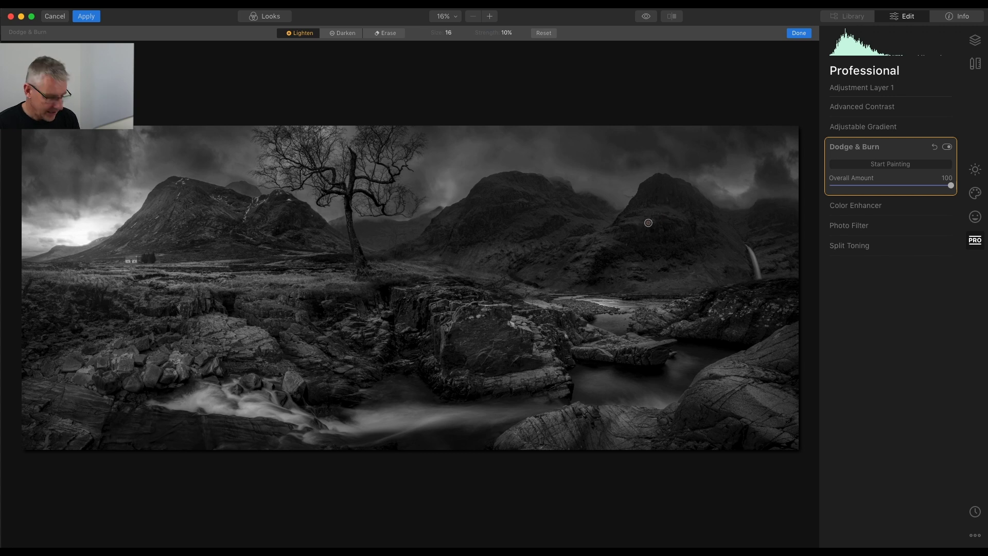
pyautogui.press('super+equal')
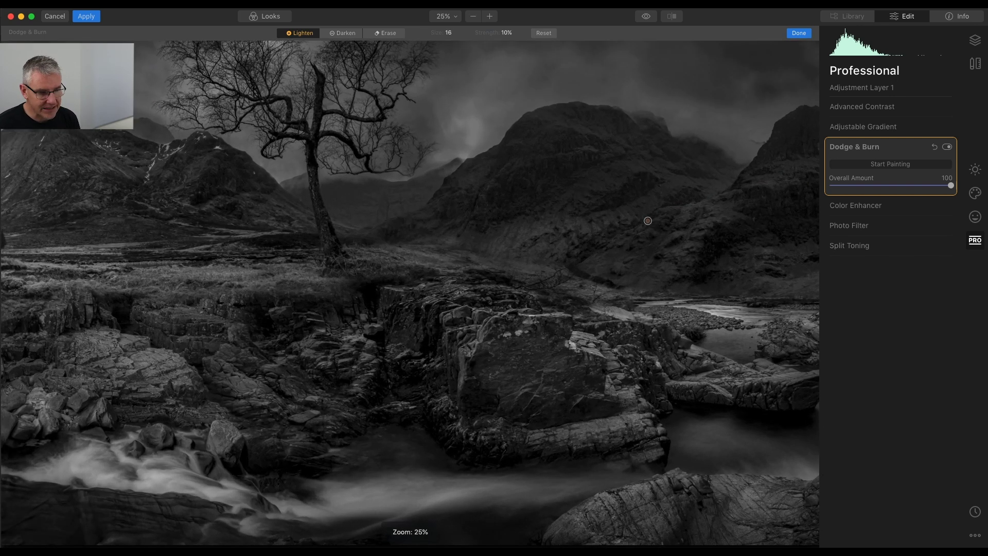
pyautogui.moveTo(719, 231); pyautogui.dragTo(488, 287)
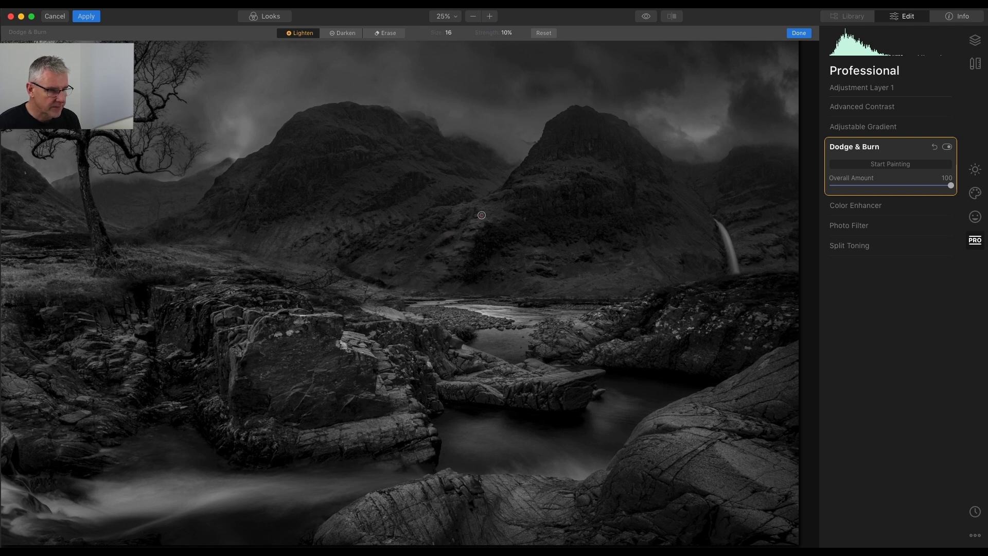
pyautogui.click(486, 199)
pyautogui.moveTo(486, 198)
pyautogui.mouseDown()
pyautogui.moveTo(558, 184)
pyautogui.moveTo(575, 168)
pyautogui.moveTo(546, 165)
pyautogui.moveTo(559, 165)
pyautogui.mouseUp()
pyautogui.moveTo(549, 171); pyautogui.dragTo(570, 166)
pyautogui.moveTo(557, 163); pyautogui.dragTo(590, 168)
pyautogui.moveTo(586, 170); pyautogui.dragTo(607, 175)
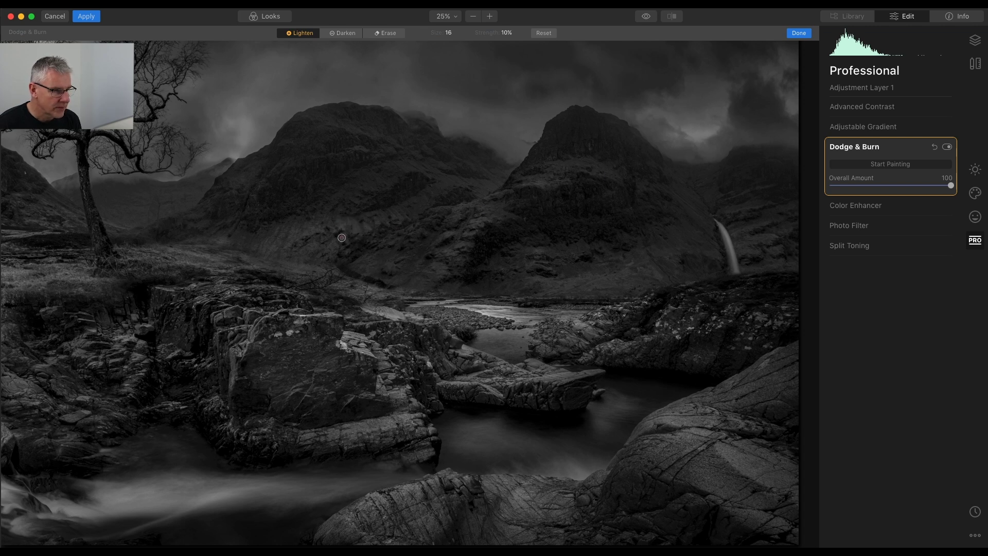
pyautogui.moveTo(366, 152); pyautogui.dragTo(353, 155)
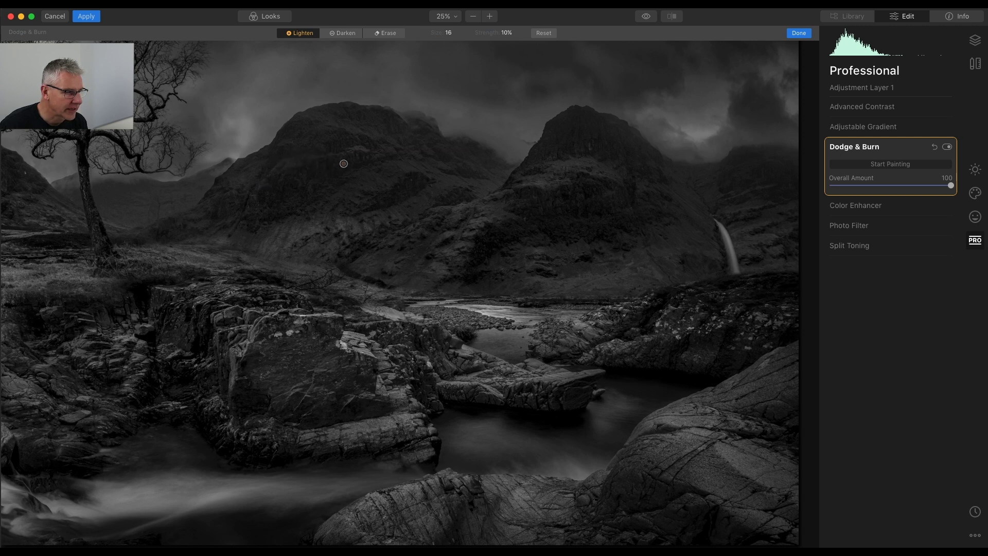
pyautogui.moveTo(336, 143); pyautogui.dragTo(281, 168)
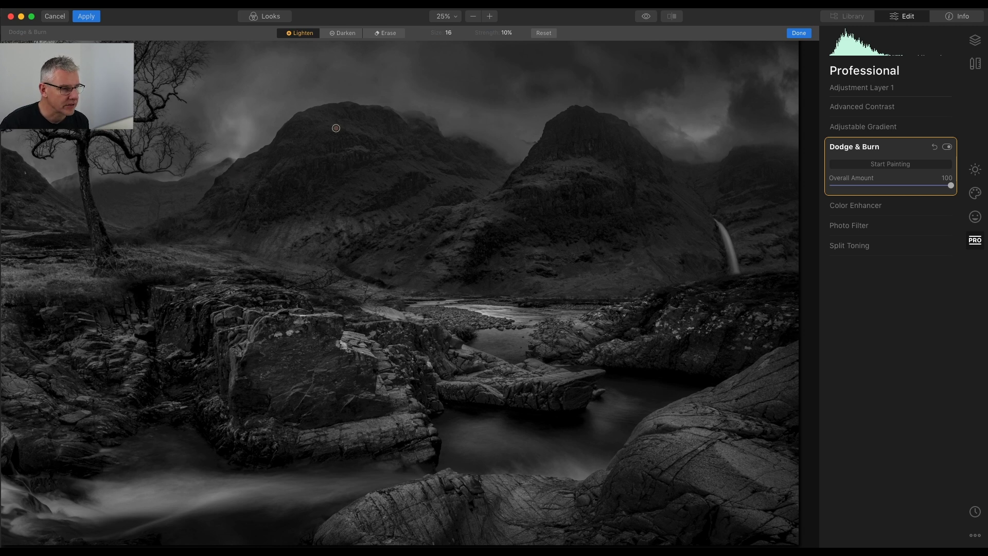
pyautogui.moveTo(348, 128)
pyautogui.mouseDown()
pyautogui.moveTo(379, 140)
pyautogui.moveTo(329, 122)
pyautogui.moveTo(378, 140)
pyautogui.mouseUp()
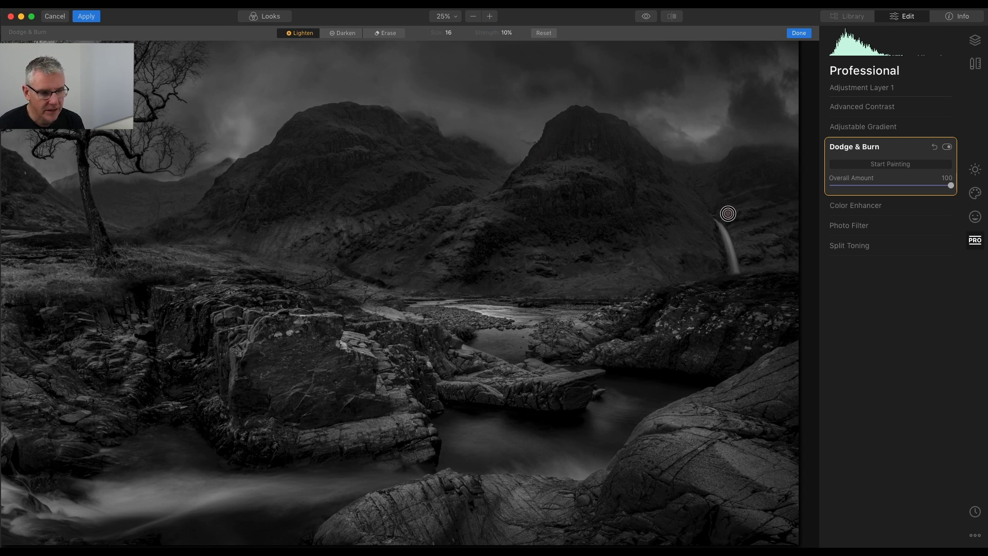
# Step: Brighten the waterfall and the area beside it with a size-22 brush, then fit the panorama
pyautogui.press(']')
pyautogui.press(']')
pyautogui.moveTo(737, 237)
pyautogui.mouseDown()
pyautogui.moveTo(784, 224)
pyautogui.moveTo(754, 247)
pyautogui.moveTo(775, 244)
pyautogui.mouseUp()
pyautogui.moveTo(762, 257); pyautogui.dragTo(763, 256)
pyautogui.press('[')
pyautogui.press('[')
pyautogui.press('[')
pyautogui.press('[')
pyautogui.press('[')
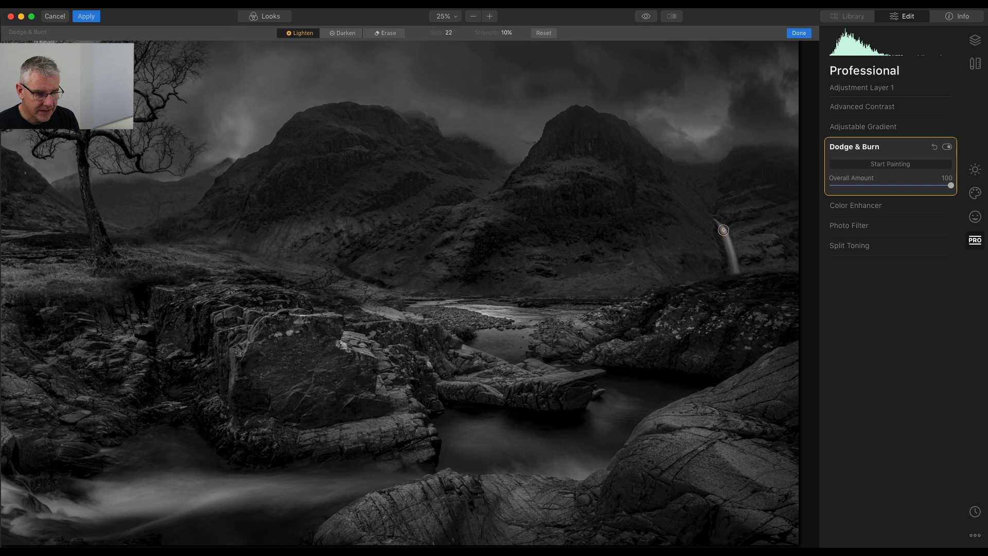
pyautogui.moveTo(721, 226); pyautogui.dragTo(737, 268)
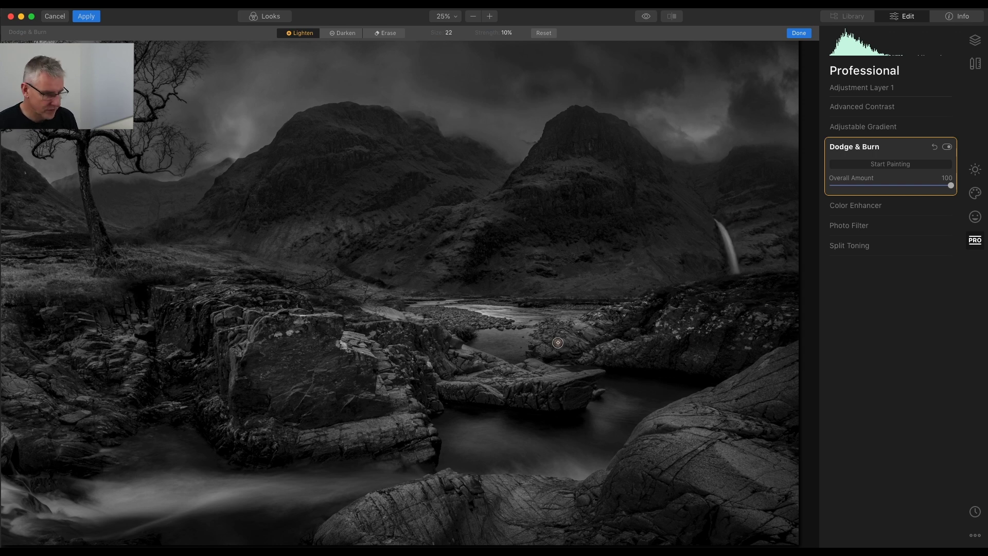
pyautogui.press('super+minus')
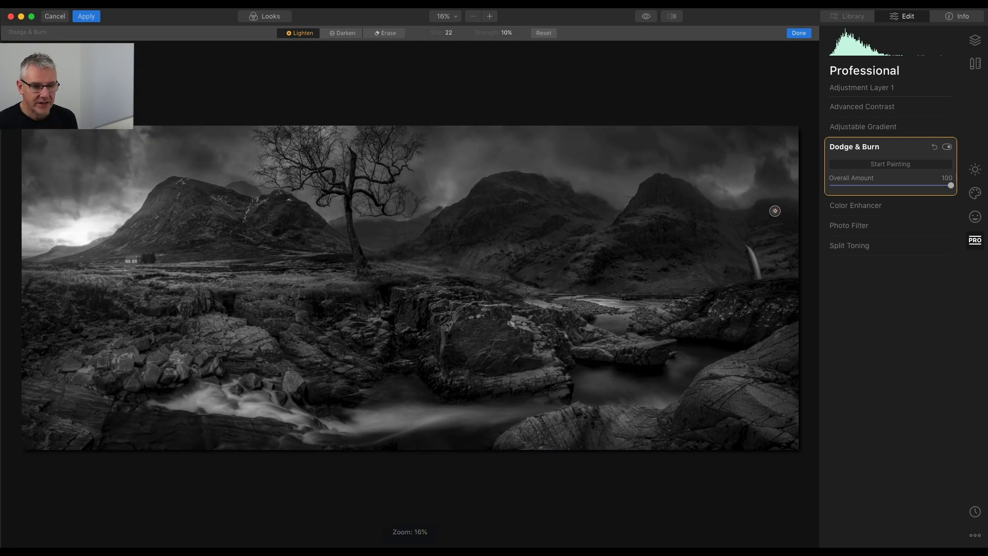
pyautogui.click(946, 147)
pyautogui.click(947, 147)
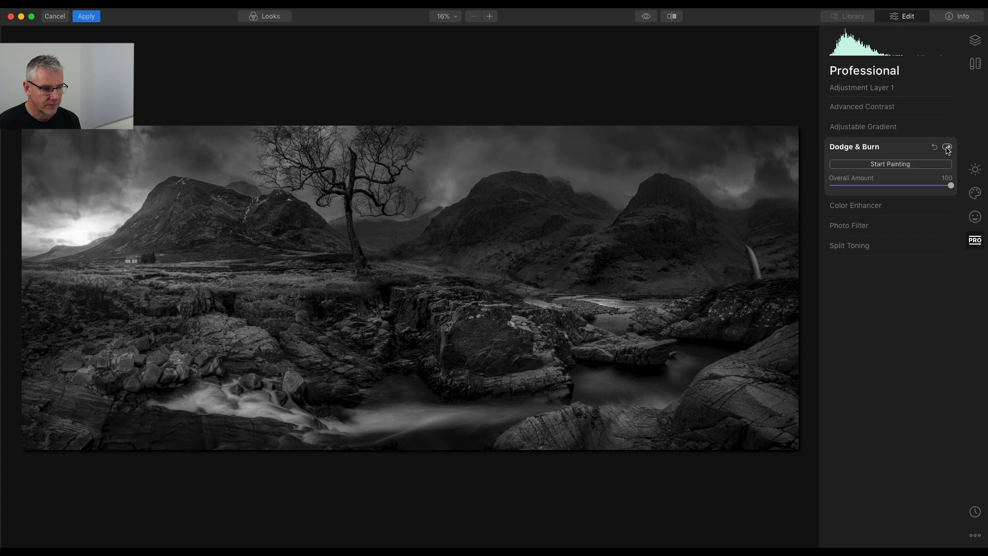
pyautogui.click(946, 148)
pyautogui.click(946, 147)
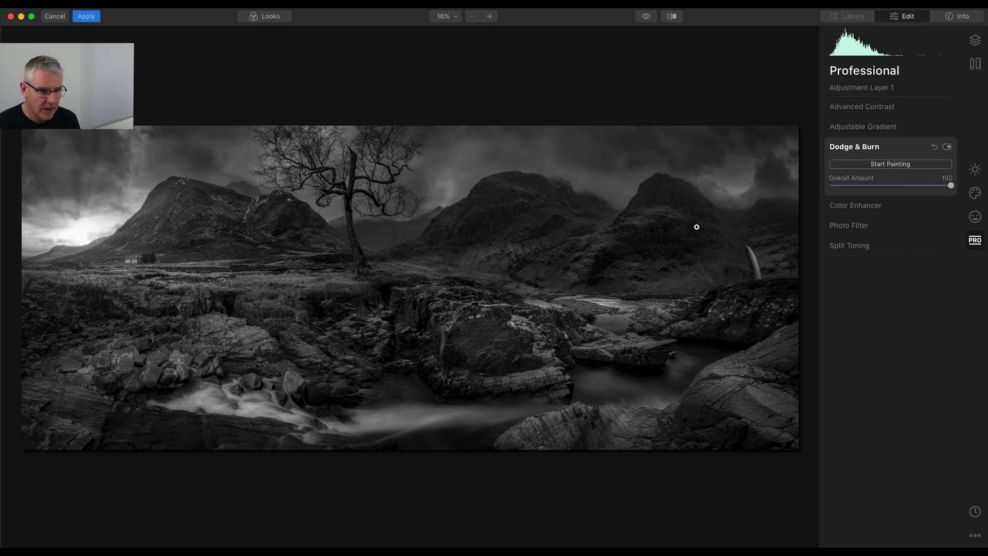
pyautogui.click(899, 164)
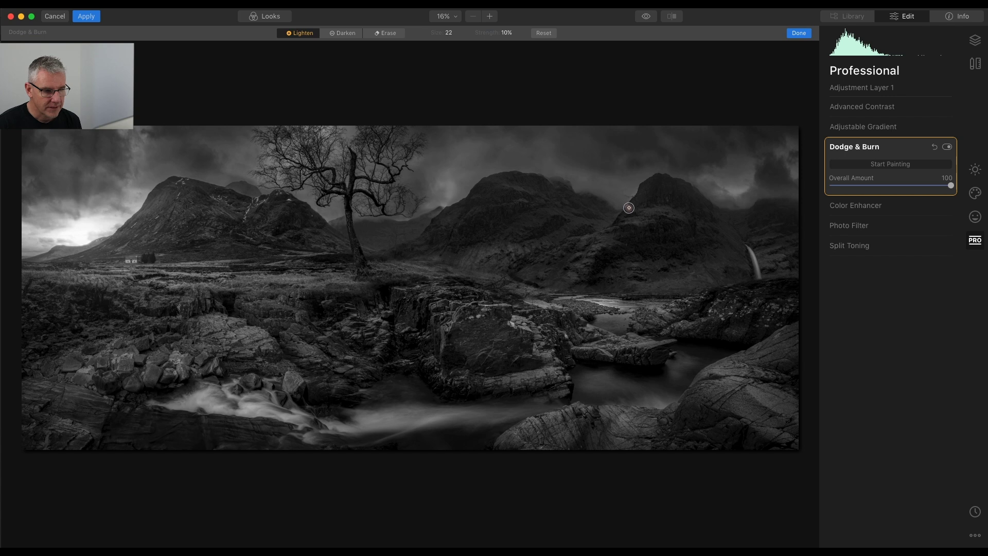
# Step: Try the Darken and Erase modes, then return to Lighten and resize the brush
pyautogui.click(353, 34)
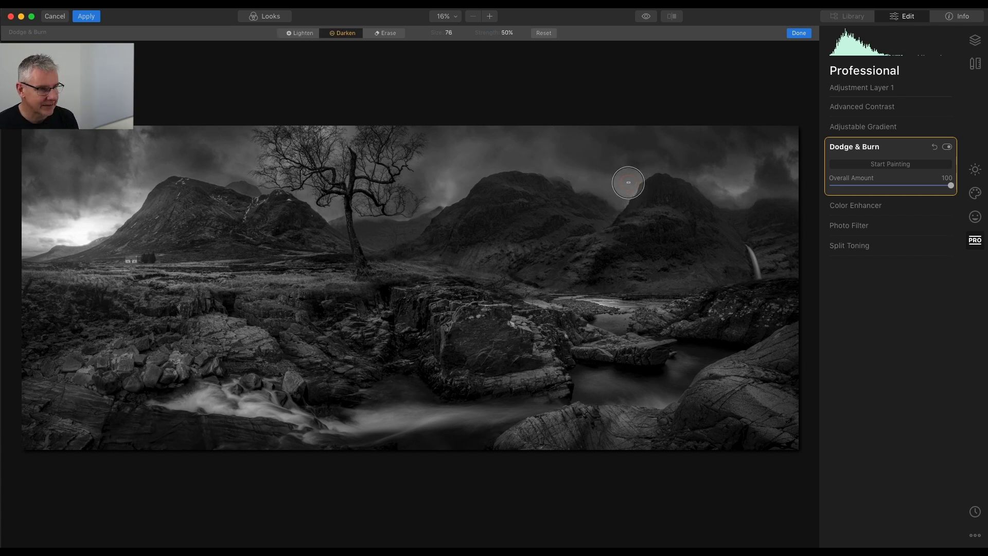
pyautogui.click(395, 34)
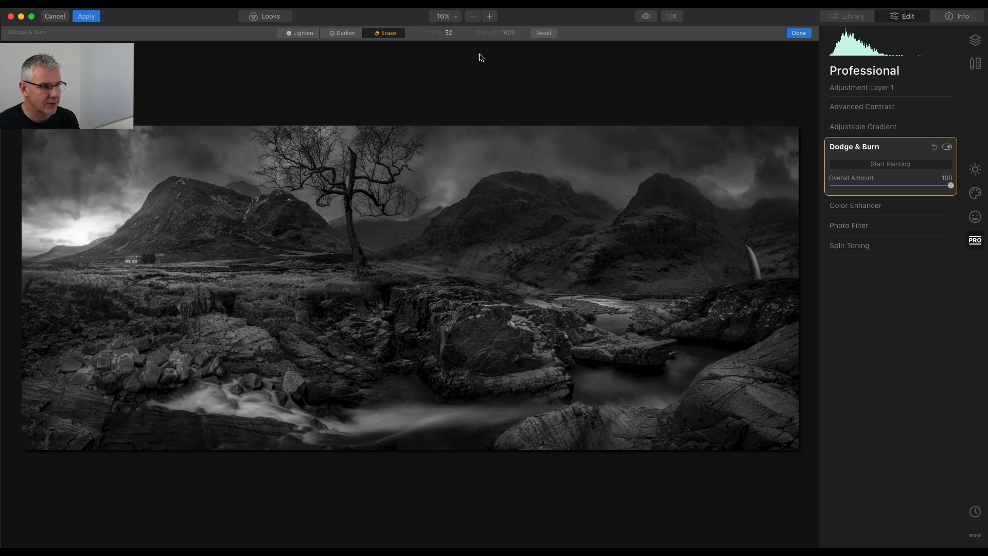
pyautogui.press(']')
pyautogui.press(']')
pyautogui.press(']')
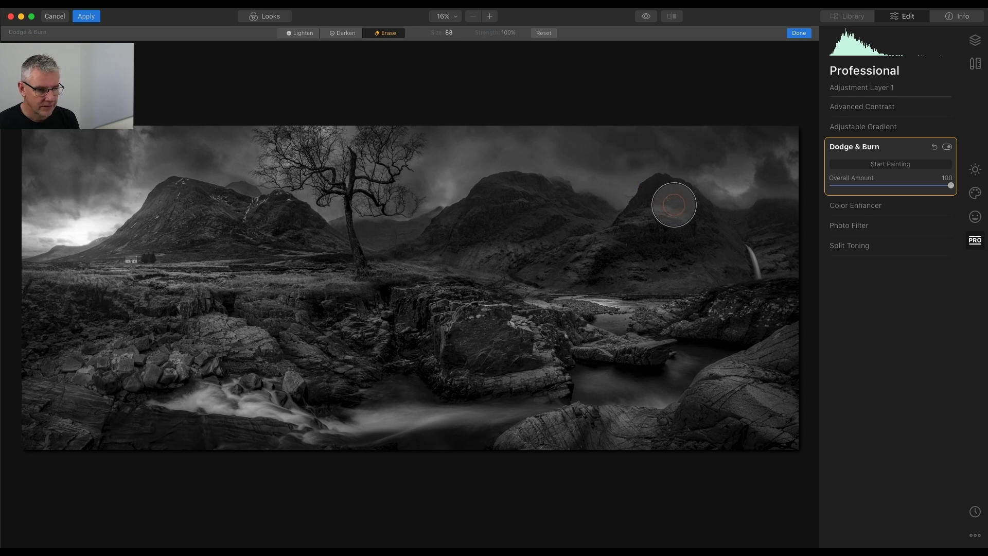
pyautogui.press(']')
pyautogui.press(']')
pyautogui.press(']')
pyautogui.press(']')
pyautogui.press(']')
pyautogui.press(']')
pyautogui.press(']')
pyautogui.press(']')
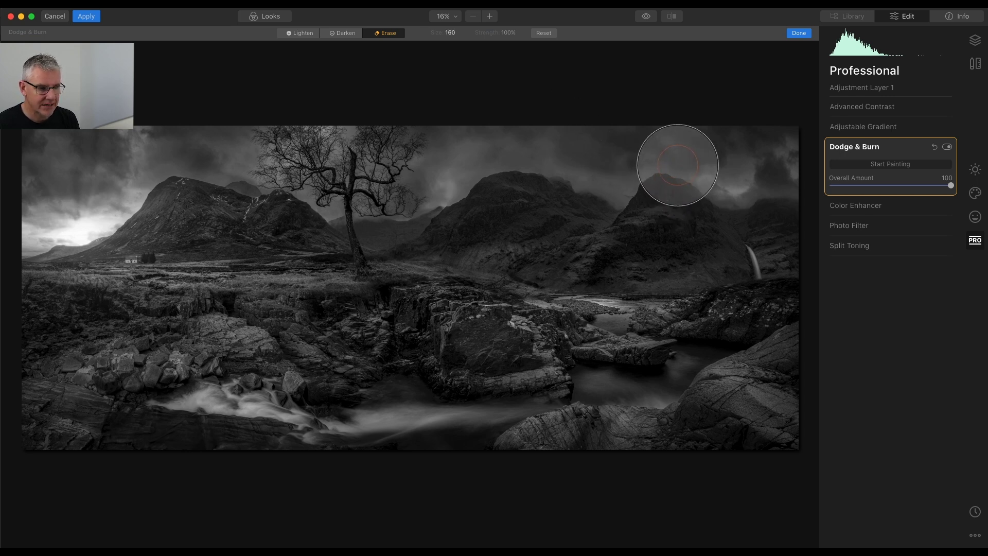
pyautogui.press(']')
pyautogui.press(']')
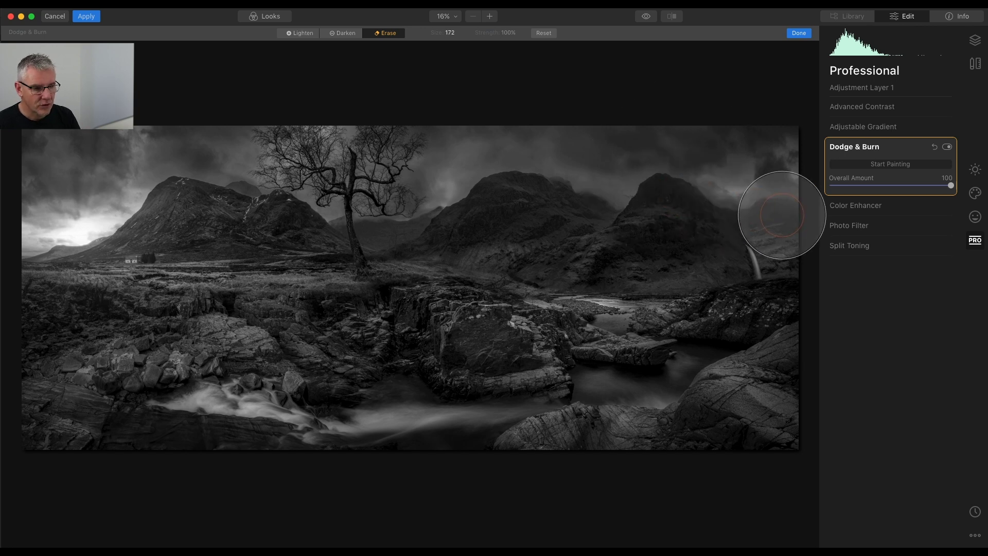
pyautogui.click(304, 34)
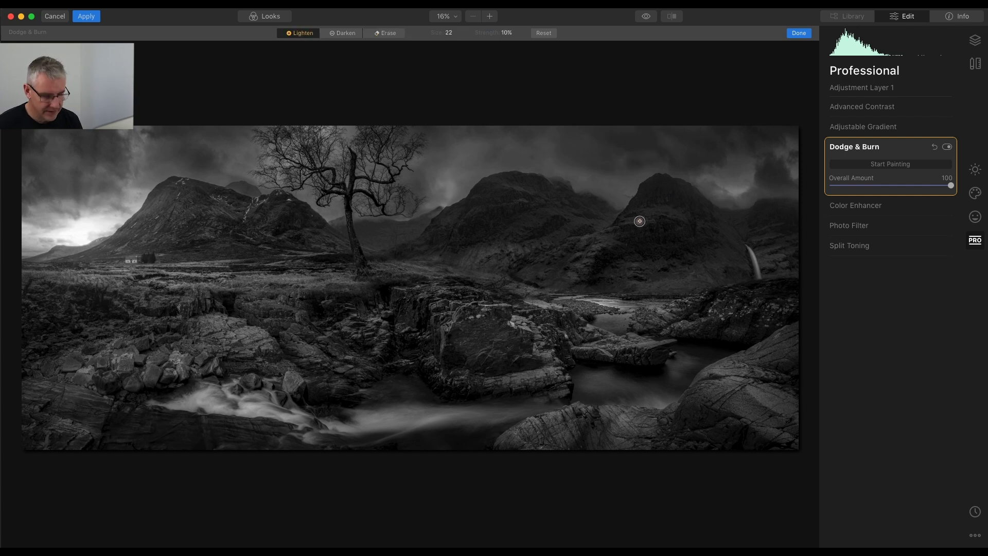
pyautogui.press(']')
pyautogui.press(']')
pyautogui.press(']')
pyautogui.press(']')
pyautogui.press(']')
pyautogui.press(']')
pyautogui.press(']')
pyautogui.press(']')
pyautogui.press(']')
pyautogui.press(']')
pyautogui.press(']')
pyautogui.press(']')
pyautogui.press(']')
pyautogui.press(']')
pyautogui.press(']')
pyautogui.press(']')
pyautogui.press(']')
pyautogui.press(']')
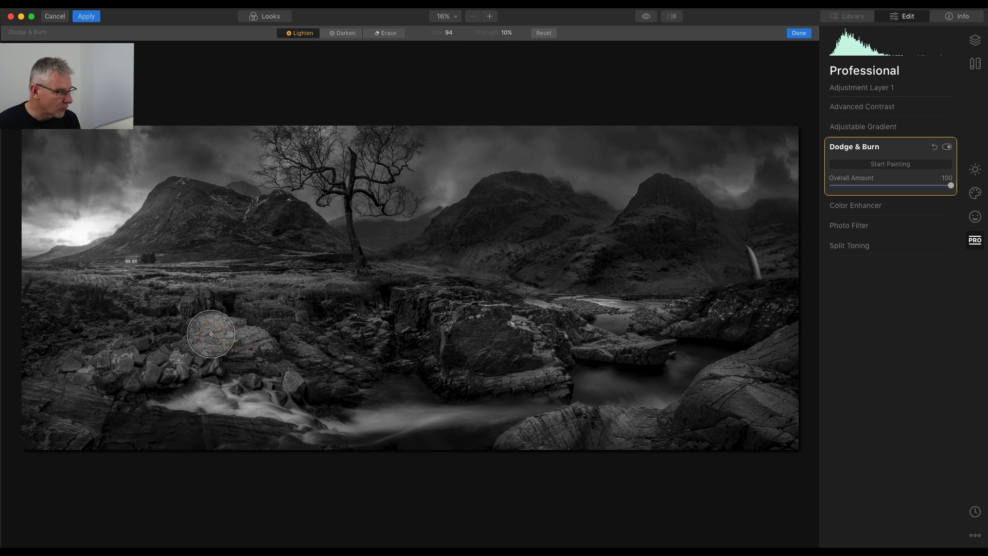
pyautogui.press('[')
pyautogui.press('[')
pyautogui.press('[')
pyautogui.press('[')
pyautogui.press('[')
pyautogui.press('[')
pyautogui.press('[')
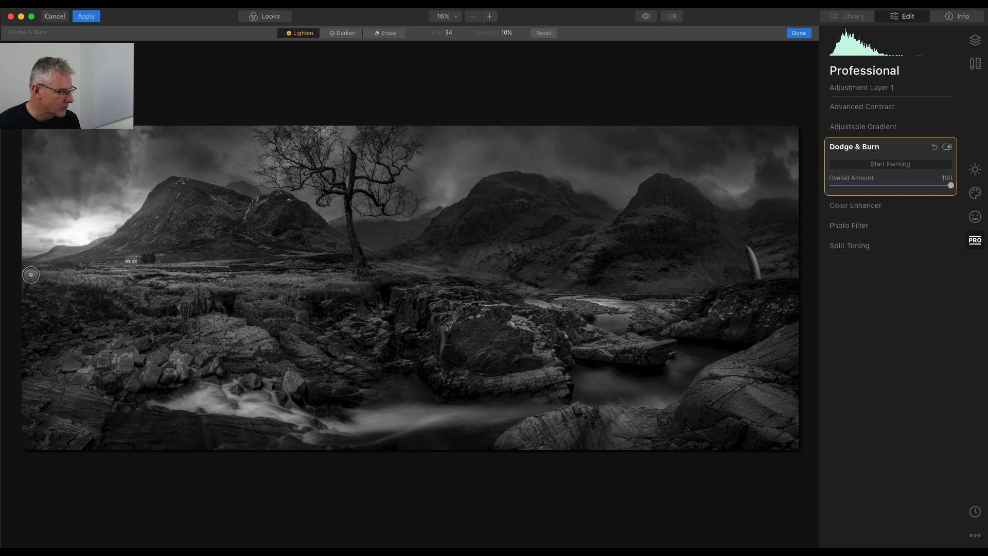
pyautogui.press('[')
pyautogui.press('[')
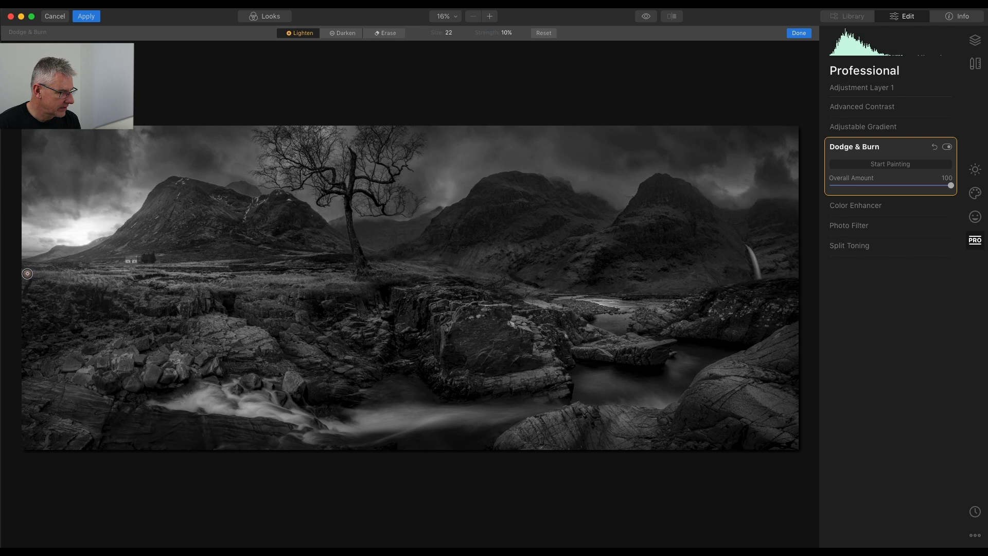
# Step: Lighten the foreground grass strip from the left edge to below the tree
pyautogui.moveTo(33, 274)
pyautogui.mouseDown()
pyautogui.moveTo(128, 276)
pyautogui.moveTo(111, 296)
pyautogui.moveTo(83, 280)
pyautogui.moveTo(120, 281)
pyautogui.moveTo(103, 267)
pyautogui.moveTo(173, 266)
pyautogui.moveTo(151, 266)
pyautogui.mouseUp()
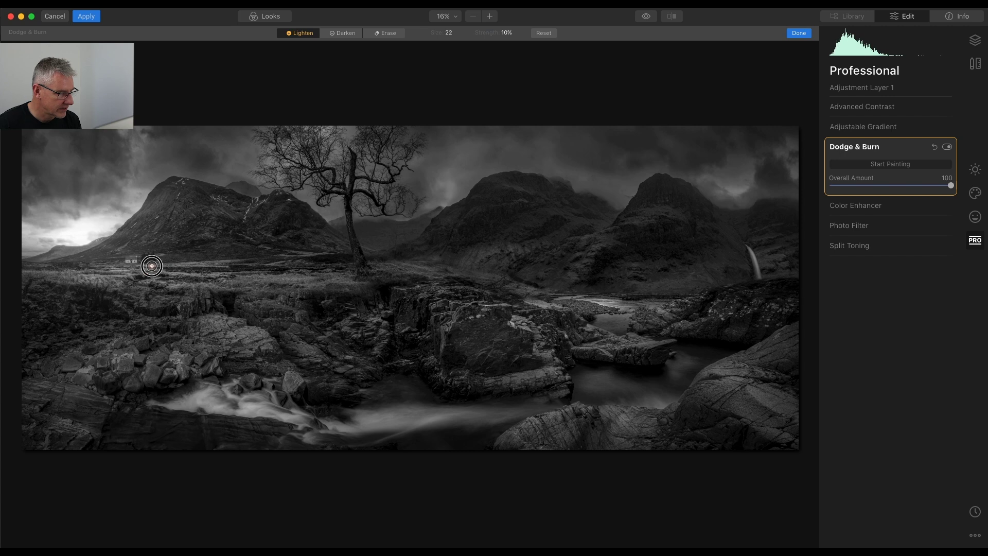
pyautogui.moveTo(252, 263)
pyautogui.mouseDown()
pyautogui.moveTo(66, 266)
pyautogui.moveTo(129, 262)
pyautogui.mouseUp()
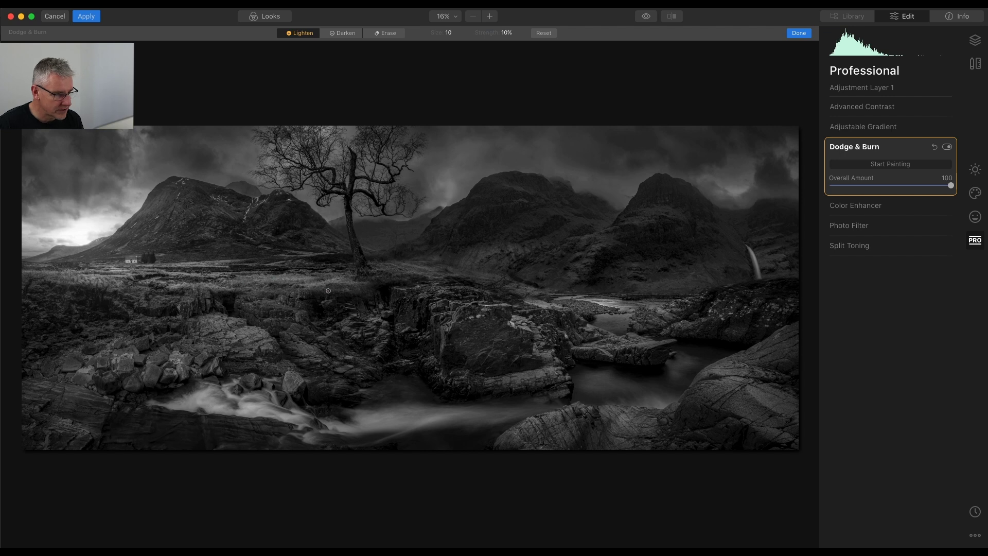
pyautogui.press(']')
pyautogui.press(']')
pyautogui.press(']')
pyautogui.moveTo(349, 280); pyautogui.dragTo(273, 277)
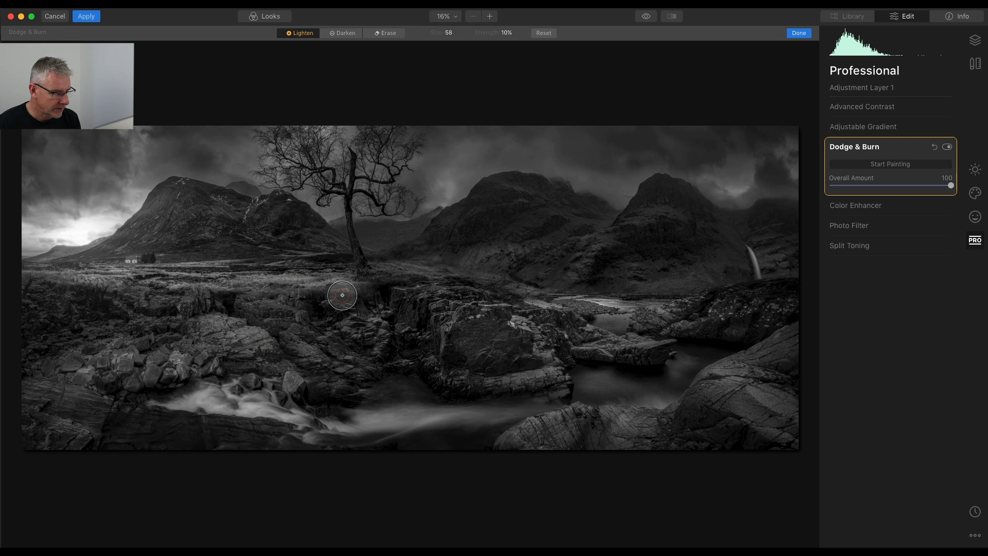
pyautogui.moveTo(341, 280); pyautogui.dragTo(233, 280)
pyautogui.press('[')
# Step: Erase the brightening on the grass left of the tree
pyautogui.click(387, 34)
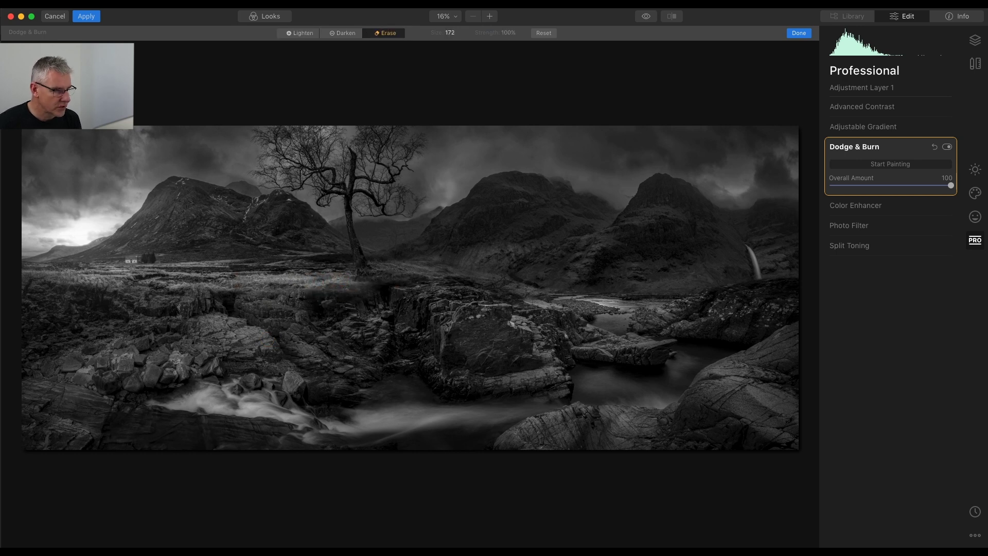
pyautogui.press(']')
pyautogui.press('[')
pyautogui.press('[')
pyautogui.press('[')
pyautogui.press('[')
pyautogui.press('[')
pyautogui.press('[')
pyautogui.press('[')
pyautogui.press('[')
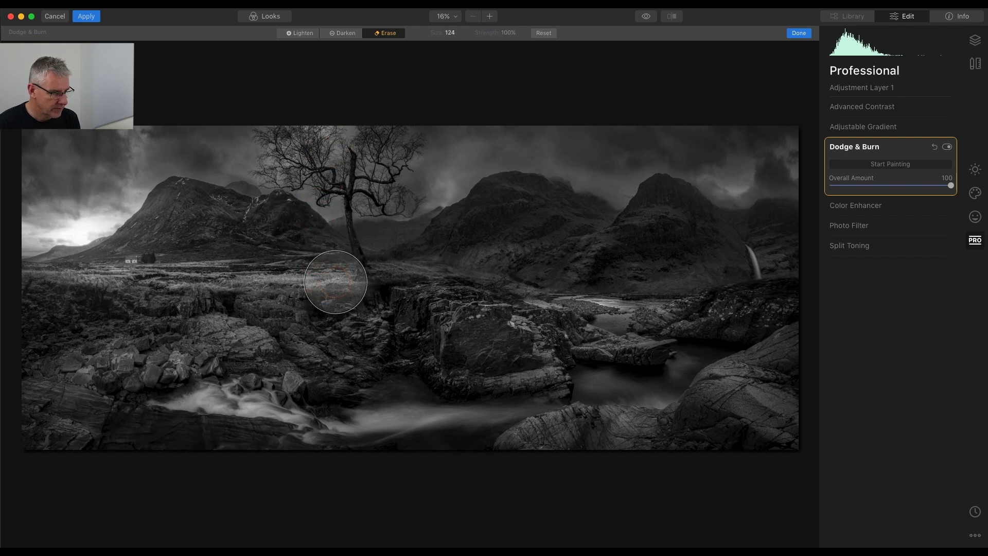
pyautogui.moveTo(345, 280)
pyautogui.mouseDown()
pyautogui.moveTo(276, 275)
pyautogui.moveTo(261, 298)
pyautogui.mouseUp()
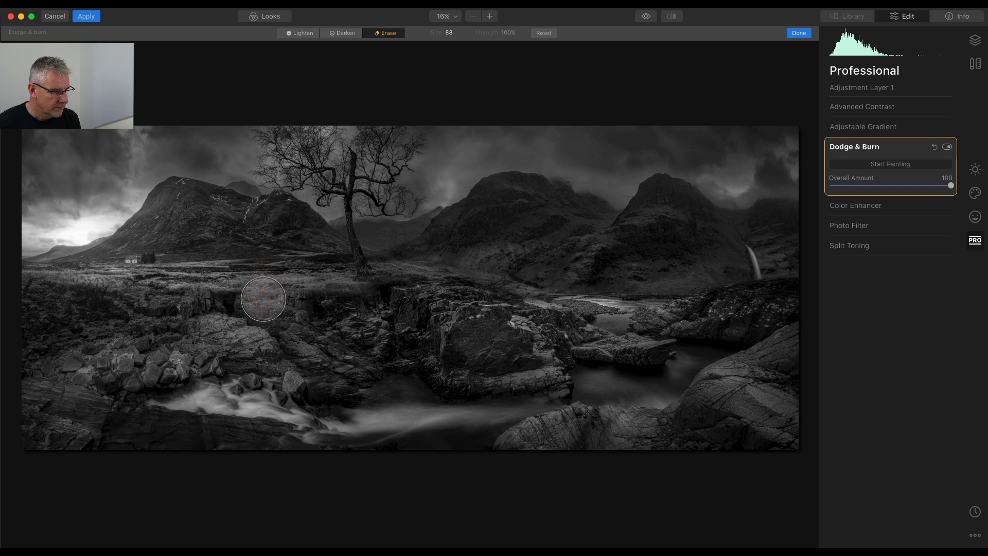
# Step: Switch back to Lighten at 8% strength and gently lighten the tree base and left mountain slopes
pyautogui.click(309, 34)
pyautogui.press('[')
pyautogui.press('[')
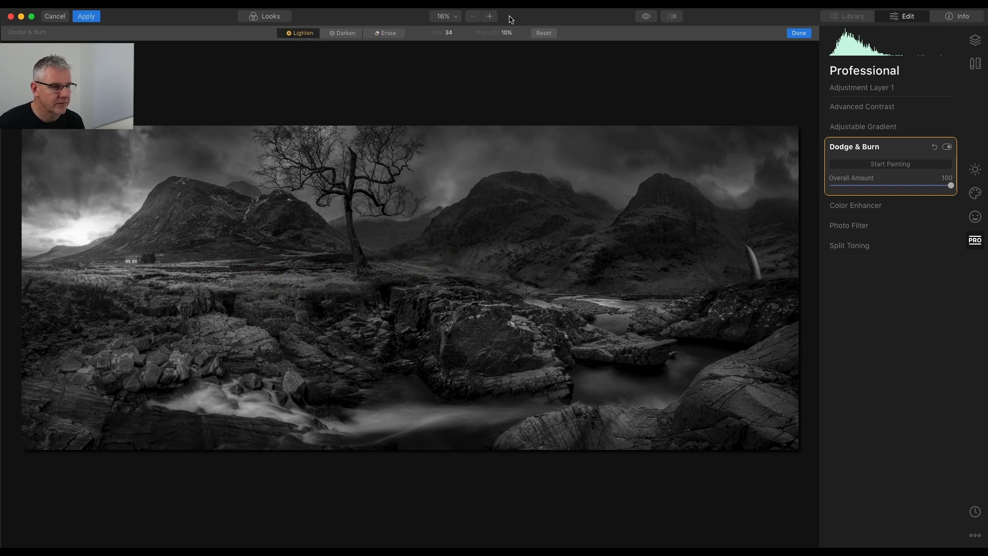
pyautogui.click(507, 33)
pyautogui.moveTo(510, 46); pyautogui.dragTo(508, 46)
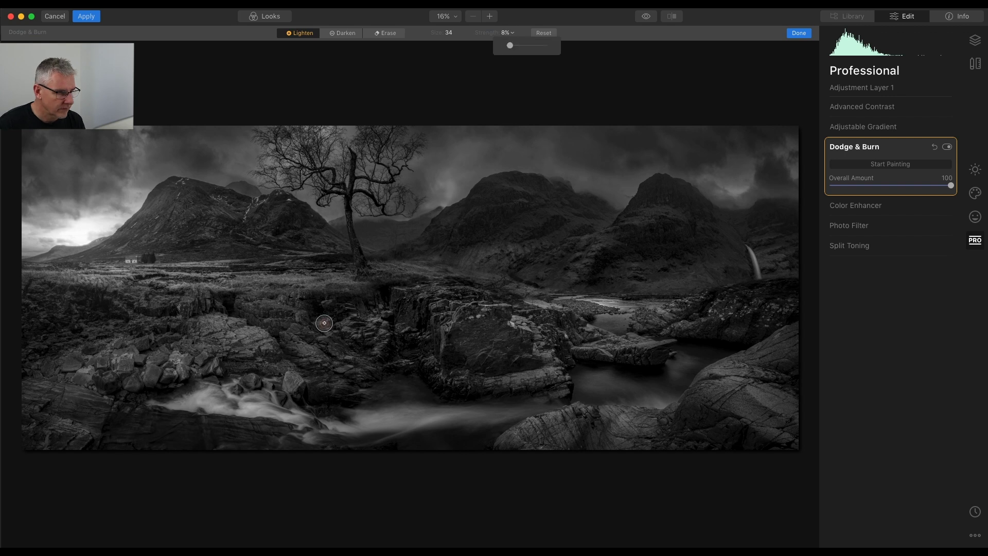
pyautogui.moveTo(262, 282)
pyautogui.mouseDown()
pyautogui.moveTo(353, 283)
pyautogui.moveTo(223, 282)
pyautogui.mouseUp()
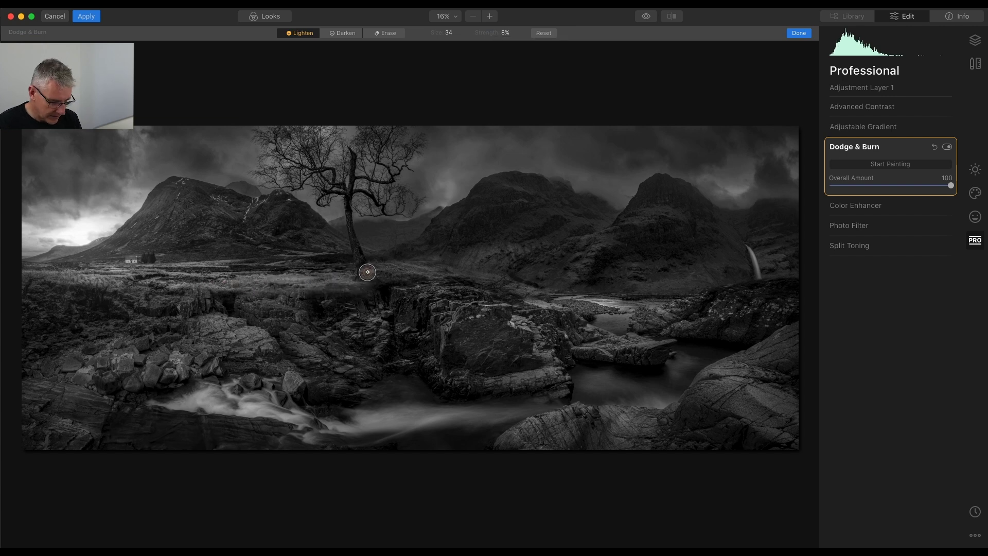
pyautogui.press('[')
pyautogui.press('[')
pyautogui.press('[')
pyautogui.press('[')
pyautogui.press('[')
pyautogui.press('[')
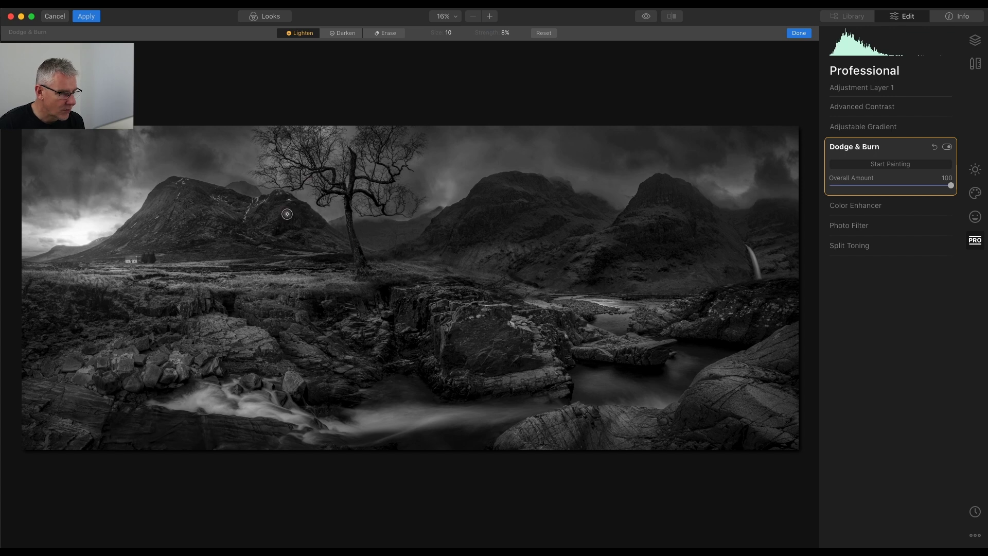
pyautogui.press(']')
pyautogui.press(']')
pyautogui.press(']')
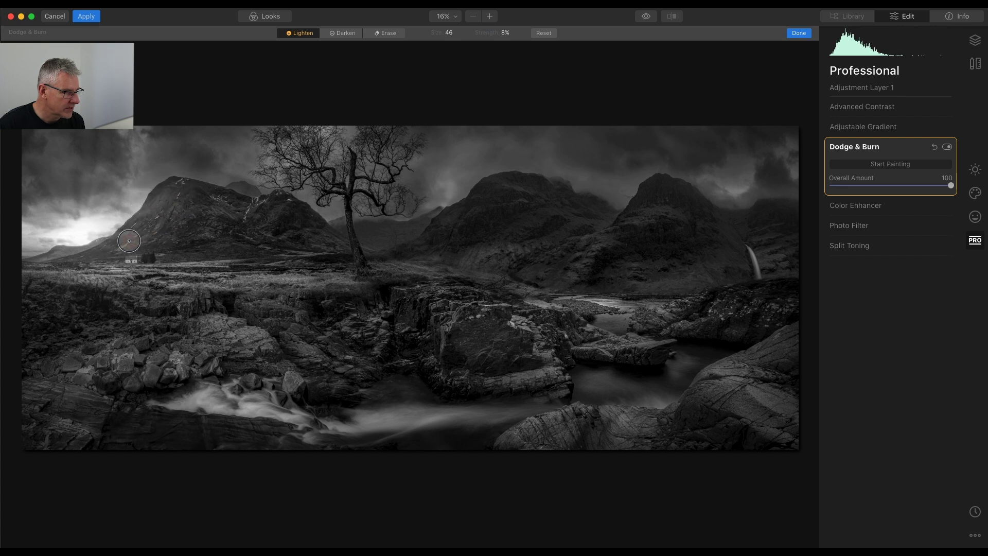
pyautogui.moveTo(109, 248)
pyautogui.mouseDown()
pyautogui.moveTo(194, 187)
pyautogui.moveTo(183, 229)
pyautogui.mouseUp()
pyautogui.press('[')
pyautogui.press('[')
pyautogui.press('[')
pyautogui.press('[')
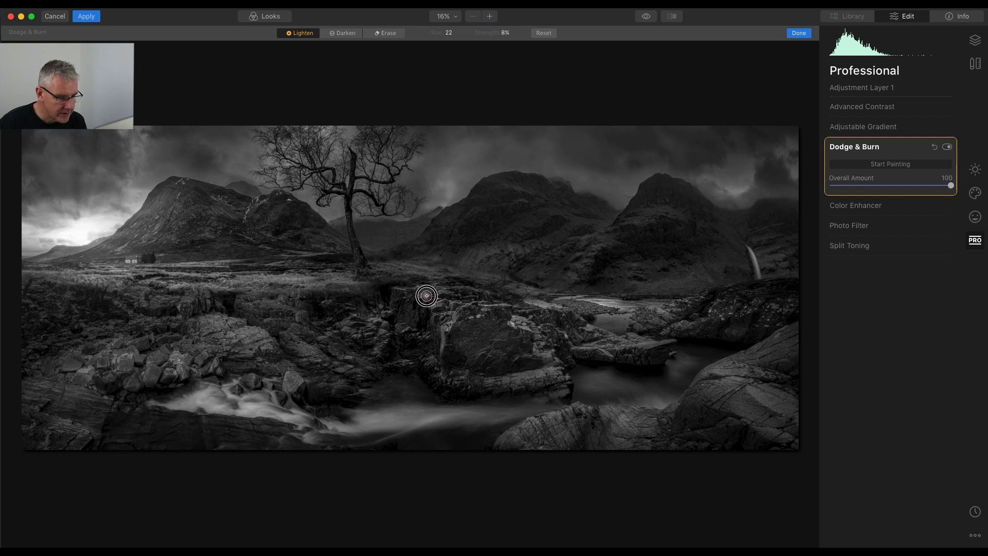
# Step: Softly lighten the central, left, right and lower-centre rocks, the stream foam and left grass
pyautogui.moveTo(407, 300); pyautogui.dragTo(409, 305)
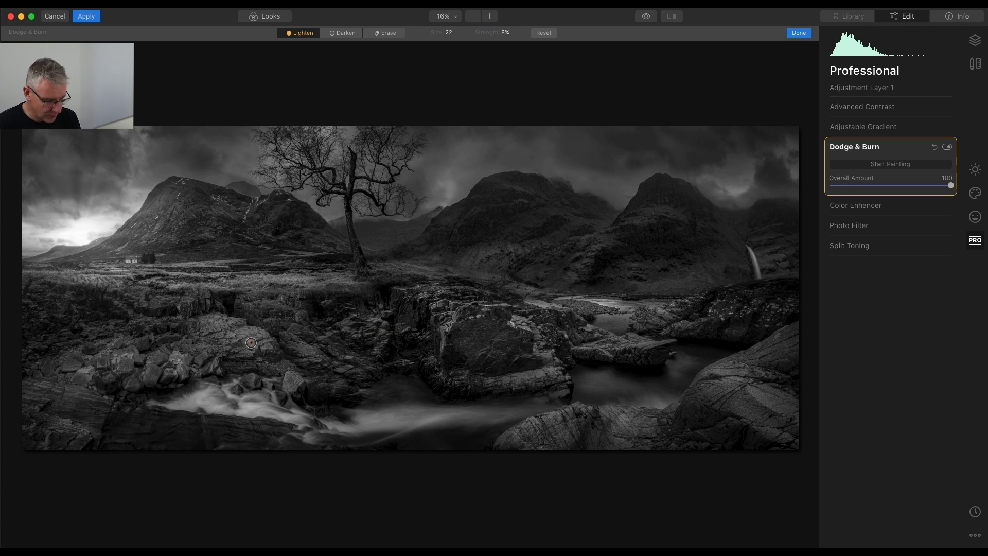
pyautogui.moveTo(233, 332)
pyautogui.mouseDown()
pyautogui.moveTo(209, 325)
pyautogui.moveTo(263, 345)
pyautogui.mouseUp()
pyautogui.moveTo(231, 403)
pyautogui.mouseDown()
pyautogui.moveTo(356, 441)
pyautogui.moveTo(336, 426)
pyautogui.moveTo(625, 399)
pyautogui.moveTo(600, 392)
pyautogui.moveTo(598, 378)
pyautogui.moveTo(634, 391)
pyautogui.moveTo(627, 397)
pyautogui.moveTo(674, 395)
pyautogui.moveTo(659, 399)
pyautogui.moveTo(683, 365)
pyautogui.moveTo(628, 299)
pyautogui.moveTo(630, 310)
pyautogui.moveTo(588, 299)
pyautogui.mouseUp()
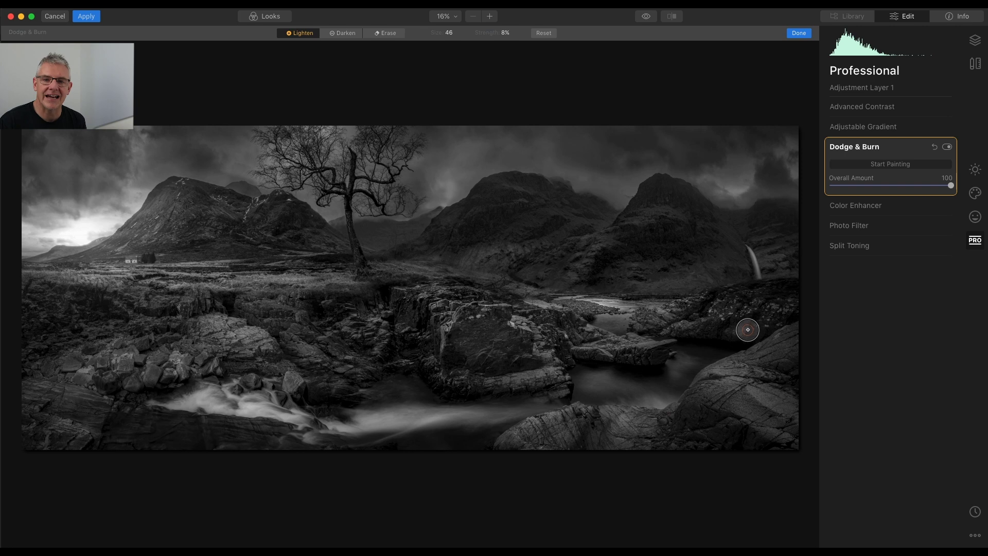
pyautogui.moveTo(720, 374)
pyautogui.mouseDown()
pyautogui.moveTo(700, 387)
pyautogui.moveTo(800, 332)
pyautogui.moveTo(710, 378)
pyautogui.moveTo(679, 407)
pyautogui.moveTo(758, 391)
pyautogui.moveTo(737, 381)
pyautogui.moveTo(783, 397)
pyautogui.moveTo(740, 379)
pyautogui.moveTo(811, 414)
pyautogui.mouseUp()
pyautogui.moveTo(637, 429)
pyautogui.mouseDown()
pyautogui.moveTo(645, 417)
pyautogui.moveTo(594, 449)
pyautogui.mouseUp()
pyautogui.moveTo(594, 449)
pyautogui.mouseDown()
pyautogui.moveTo(630, 423)
pyautogui.moveTo(589, 453)
pyautogui.moveTo(605, 422)
pyautogui.moveTo(580, 415)
pyautogui.moveTo(530, 428)
pyautogui.moveTo(518, 442)
pyautogui.moveTo(570, 416)
pyautogui.moveTo(506, 447)
pyautogui.moveTo(569, 414)
pyautogui.moveTo(646, 416)
pyautogui.moveTo(606, 429)
pyautogui.moveTo(665, 414)
pyautogui.mouseUp()
pyautogui.moveTo(665, 414)
pyautogui.mouseDown()
pyautogui.moveTo(708, 377)
pyautogui.moveTo(800, 329)
pyautogui.moveTo(714, 392)
pyautogui.moveTo(780, 406)
pyautogui.moveTo(726, 400)
pyautogui.moveTo(806, 433)
pyautogui.moveTo(754, 373)
pyautogui.moveTo(812, 330)
pyautogui.moveTo(729, 380)
pyautogui.moveTo(813, 324)
pyautogui.moveTo(779, 355)
pyautogui.moveTo(778, 308)
pyautogui.moveTo(786, 341)
pyautogui.moveTo(748, 379)
pyautogui.moveTo(650, 350)
pyautogui.mouseUp()
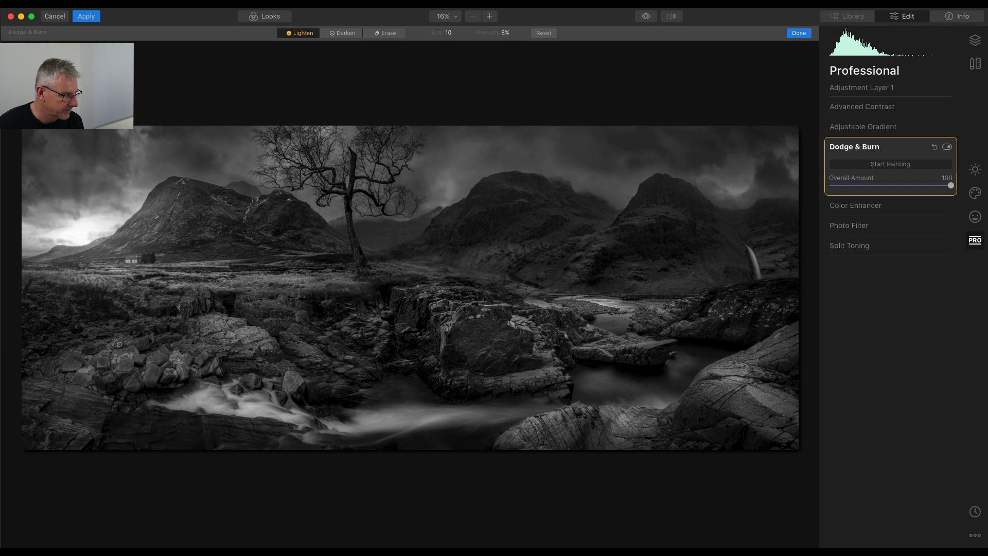
pyautogui.moveTo(175, 307)
pyautogui.mouseDown()
pyautogui.moveTo(187, 301)
pyautogui.moveTo(142, 295)
pyautogui.moveTo(156, 296)
pyautogui.mouseUp()
pyautogui.moveTo(62, 282); pyautogui.dragTo(70, 283)
pyautogui.moveTo(68, 282); pyautogui.dragTo(12, 283)
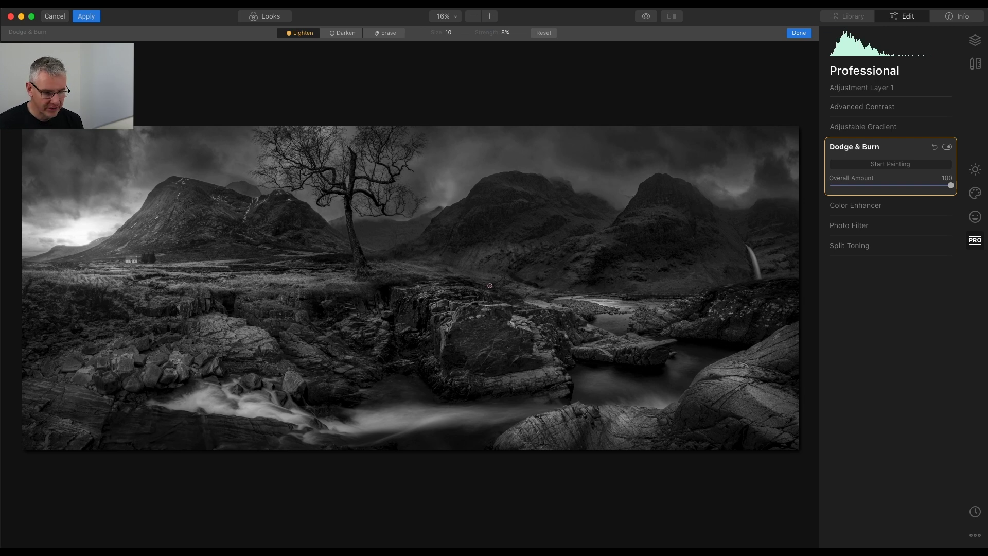
pyautogui.click(947, 147)
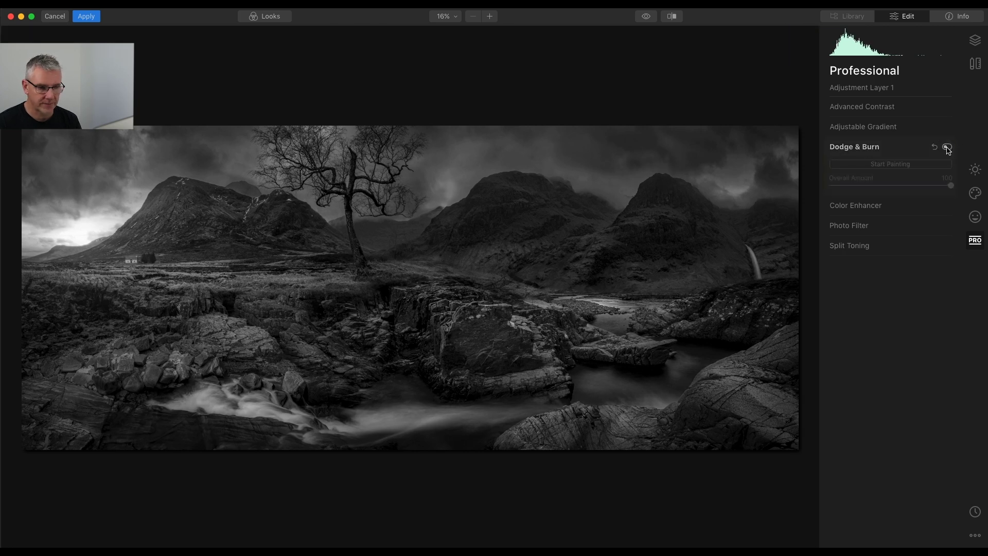
pyautogui.click(948, 148)
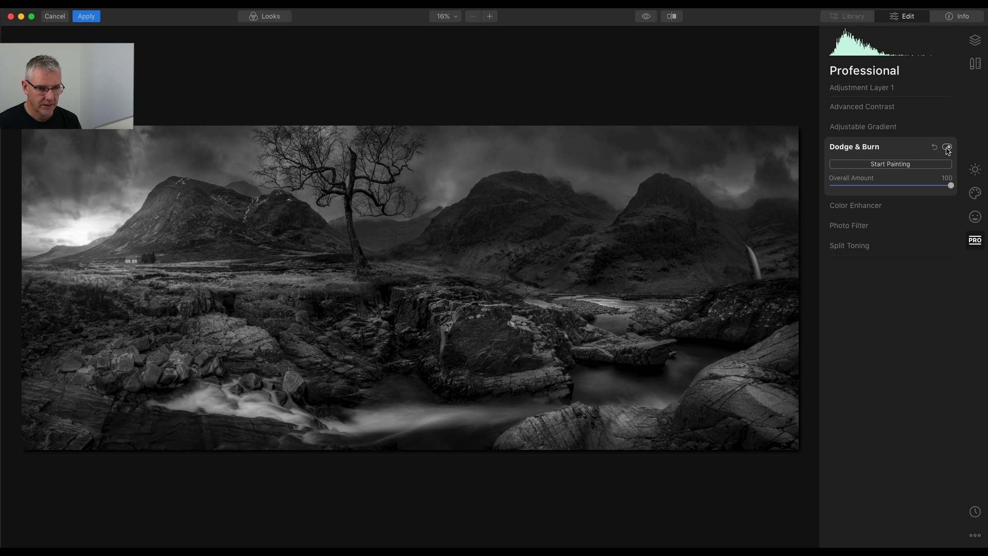
pyautogui.click(948, 147)
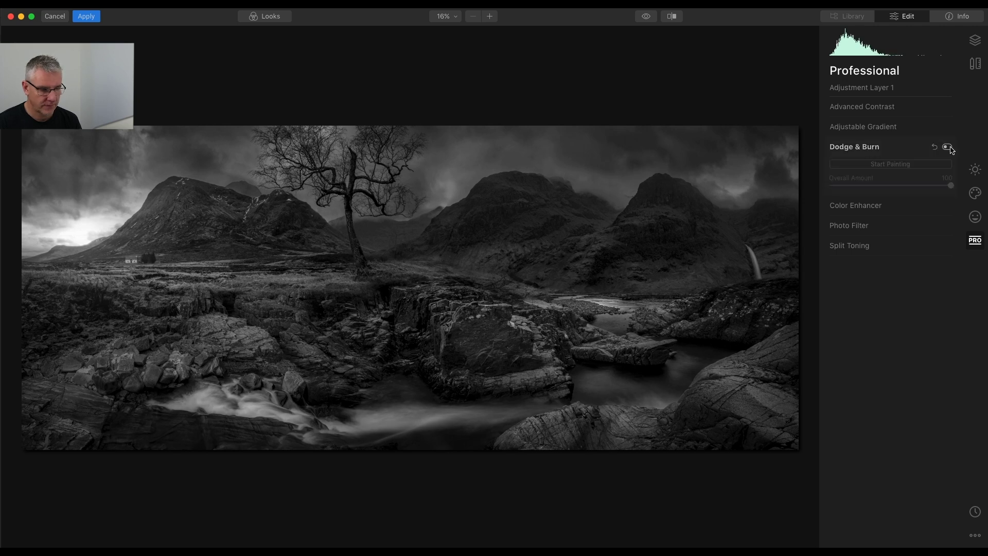
pyautogui.click(948, 148)
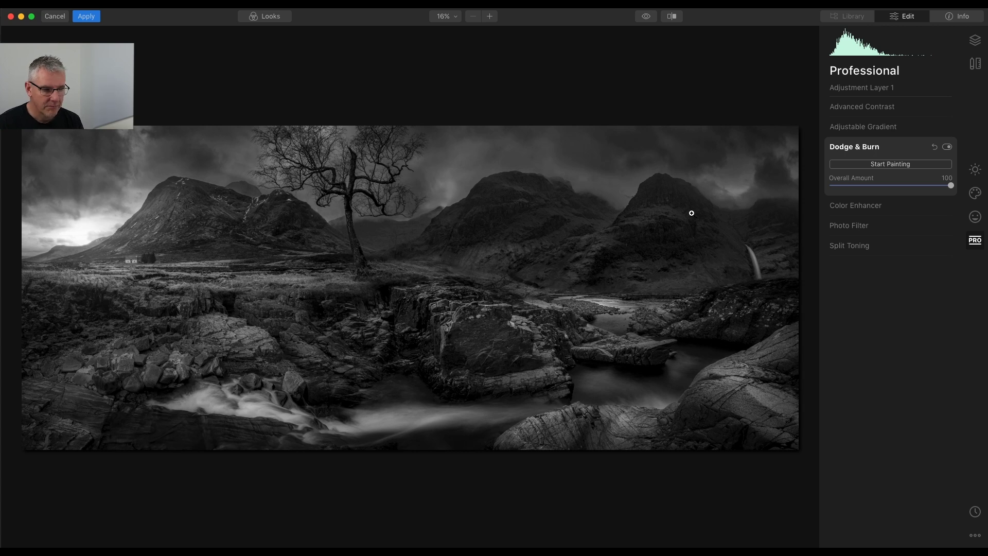
pyautogui.click(918, 164)
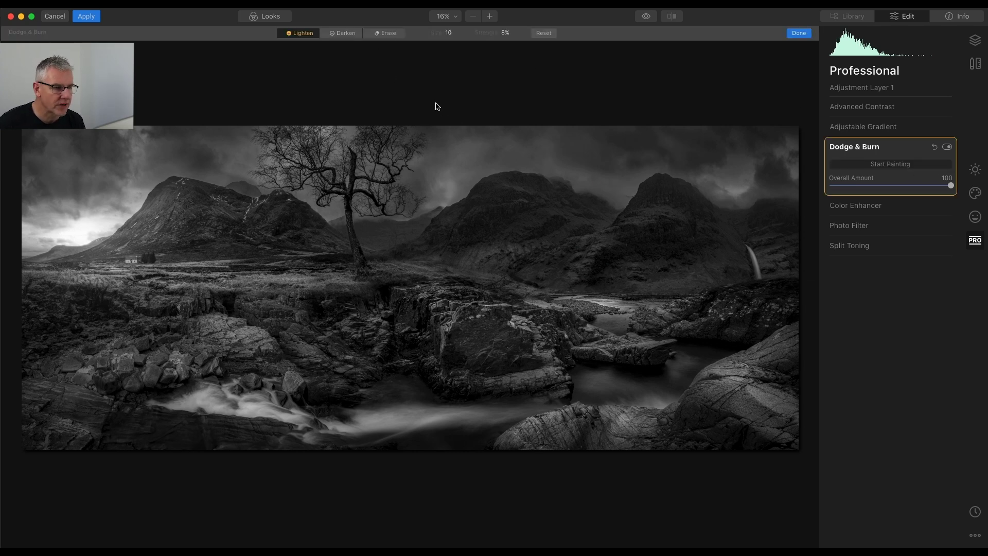
# Step: Return to Lighten mode and brighten the middle mountain slopes
pyautogui.click(381, 34)
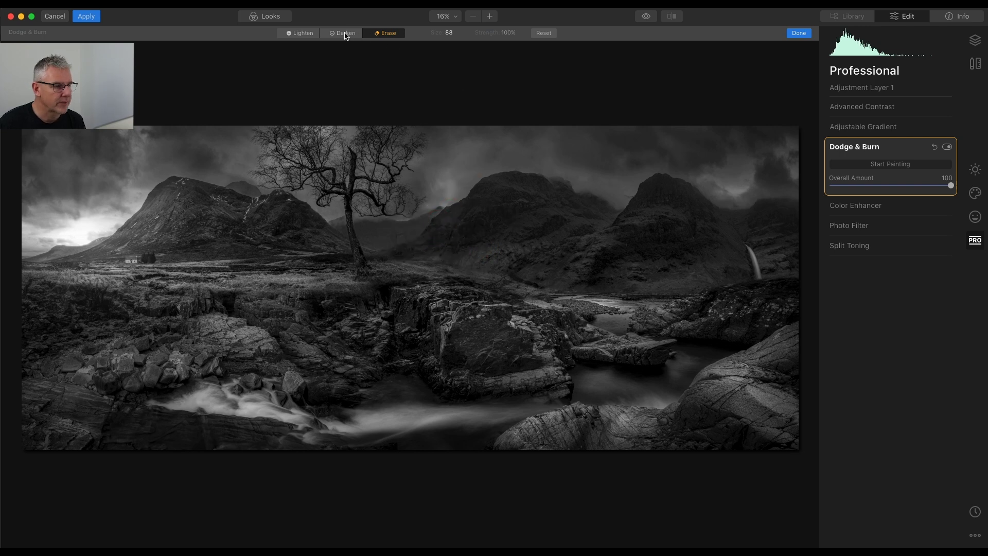
pyautogui.click(301, 33)
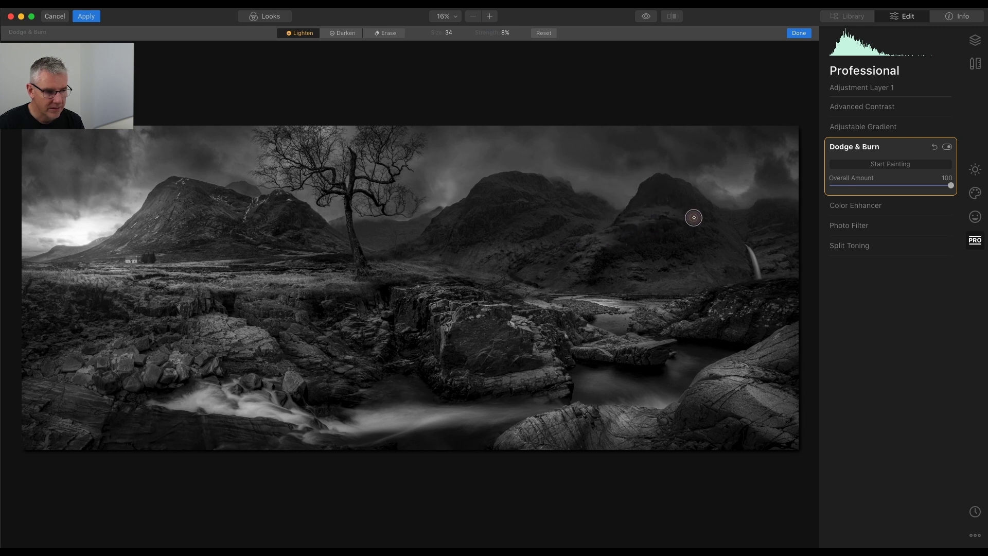
pyautogui.moveTo(522, 234); pyautogui.dragTo(547, 218)
pyautogui.moveTo(519, 228)
pyautogui.mouseDown()
pyautogui.moveTo(481, 257)
pyautogui.moveTo(504, 249)
pyautogui.moveTo(449, 256)
pyautogui.mouseUp()
pyautogui.moveTo(544, 238)
pyautogui.mouseDown()
pyautogui.moveTo(580, 239)
pyautogui.moveTo(539, 260)
pyautogui.moveTo(531, 279)
pyautogui.mouseUp()
pyautogui.moveTo(452, 223)
pyautogui.mouseDown()
pyautogui.moveTo(523, 202)
pyautogui.moveTo(484, 190)
pyautogui.moveTo(502, 186)
pyautogui.moveTo(476, 198)
pyautogui.moveTo(496, 186)
pyautogui.mouseUp()
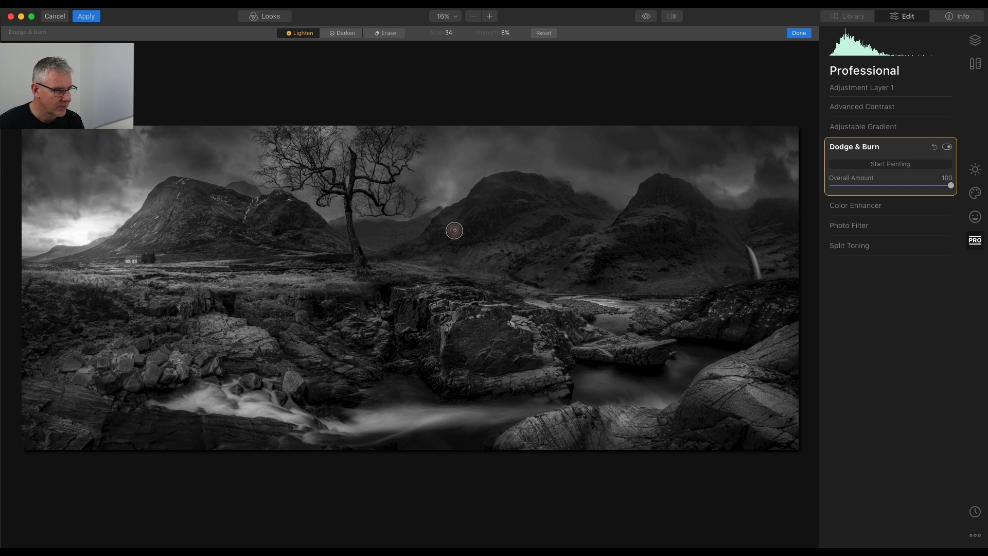
# Step: Lighten areas near the left edge and the rocks across the foreground
pyautogui.moveTo(37, 288); pyautogui.dragTo(53, 313)
pyautogui.moveTo(51, 312)
pyautogui.mouseDown()
pyautogui.moveTo(27, 310)
pyautogui.moveTo(59, 298)
pyautogui.mouseUp()
pyautogui.moveTo(118, 346); pyautogui.dragTo(175, 357)
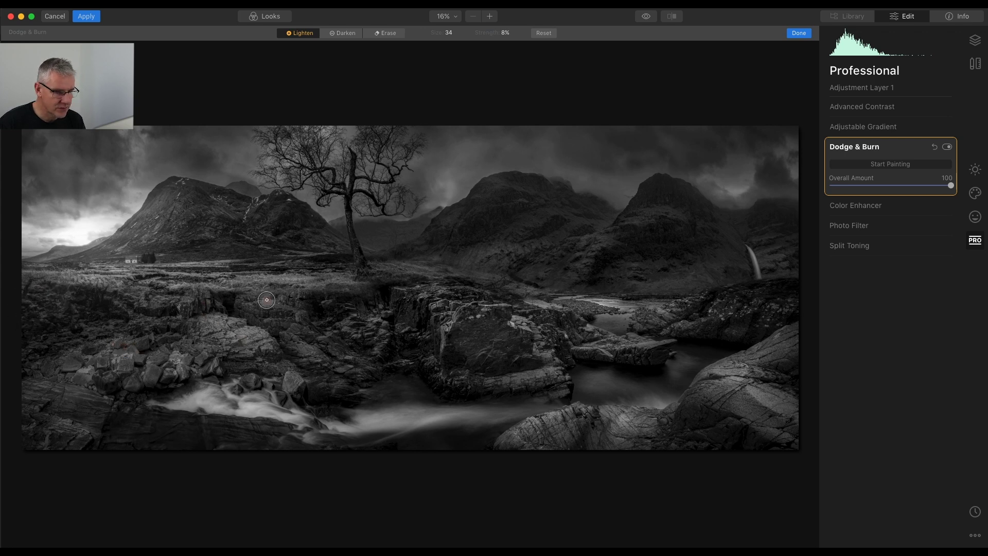
pyautogui.moveTo(582, 222)
pyautogui.mouseDown()
pyautogui.moveTo(673, 222)
pyautogui.moveTo(656, 210)
pyautogui.moveTo(598, 227)
pyautogui.moveTo(640, 216)
pyautogui.moveTo(543, 215)
pyautogui.moveTo(549, 220)
pyautogui.moveTo(511, 239)
pyautogui.moveTo(560, 206)
pyautogui.moveTo(512, 233)
pyautogui.moveTo(504, 235)
pyautogui.moveTo(549, 211)
pyautogui.moveTo(478, 236)
pyautogui.moveTo(506, 223)
pyautogui.moveTo(492, 216)
pyautogui.moveTo(474, 240)
pyautogui.moveTo(506, 201)
pyautogui.moveTo(507, 211)
pyautogui.moveTo(525, 202)
pyautogui.moveTo(544, 216)
pyautogui.moveTo(525, 189)
pyautogui.moveTo(481, 193)
pyautogui.moveTo(434, 233)
pyautogui.moveTo(593, 263)
pyautogui.mouseUp()
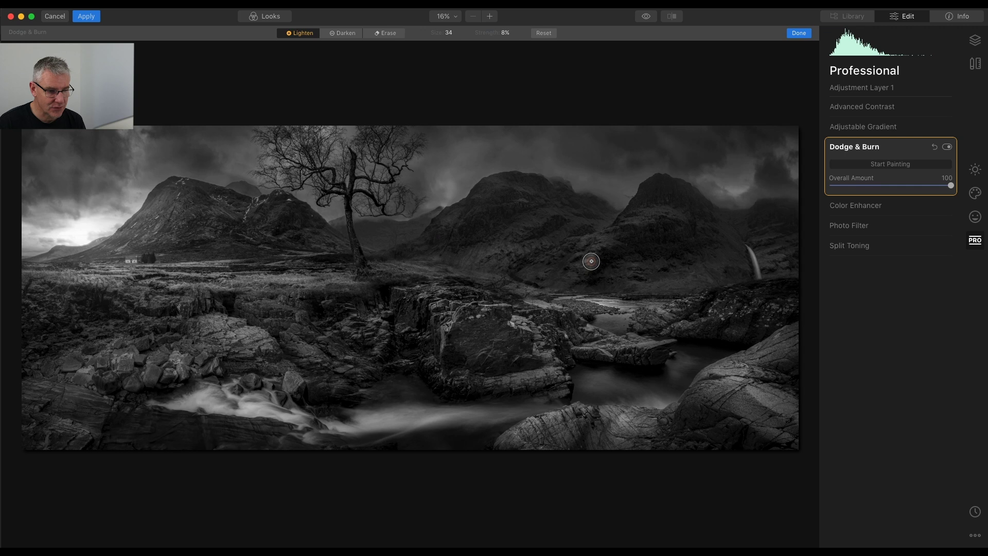
pyautogui.click(387, 33)
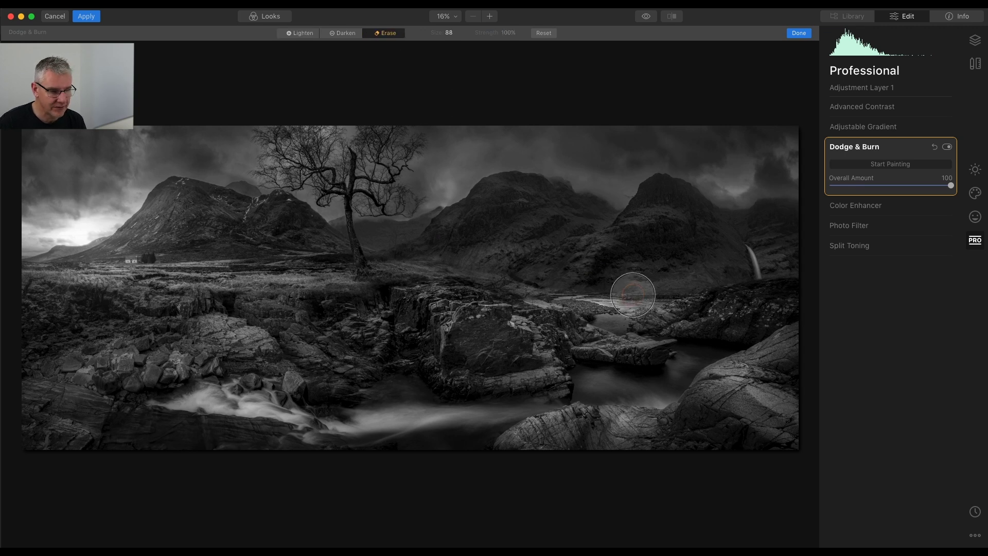
# Step: Erase dodging on the right slope and riverbank, set Lighten strength to 5%, and toggle the effect off
pyautogui.moveTo(595, 239)
pyautogui.mouseDown()
pyautogui.moveTo(547, 327)
pyautogui.moveTo(580, 286)
pyautogui.moveTo(531, 261)
pyautogui.mouseUp()
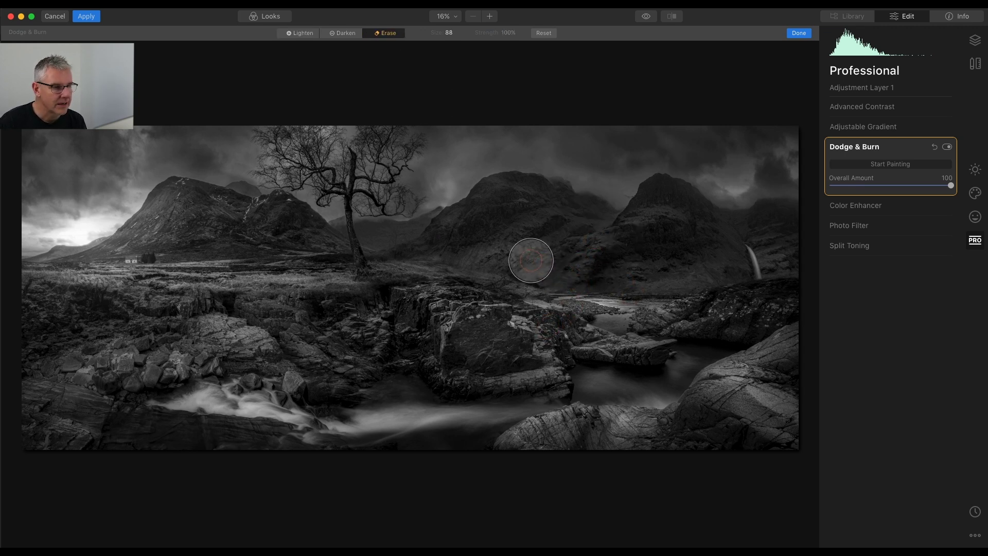
pyautogui.click(304, 33)
pyautogui.click(508, 33)
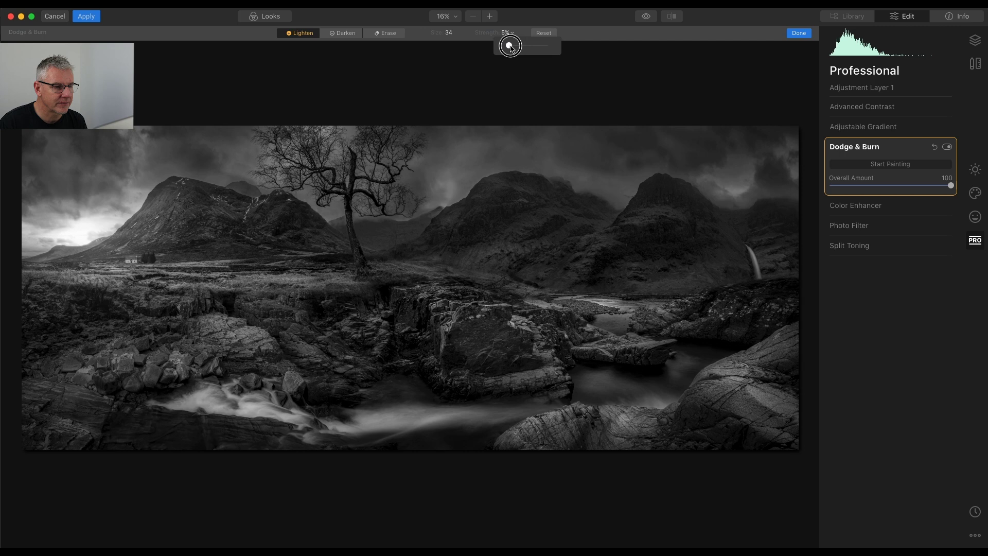
pyautogui.click(601, 237)
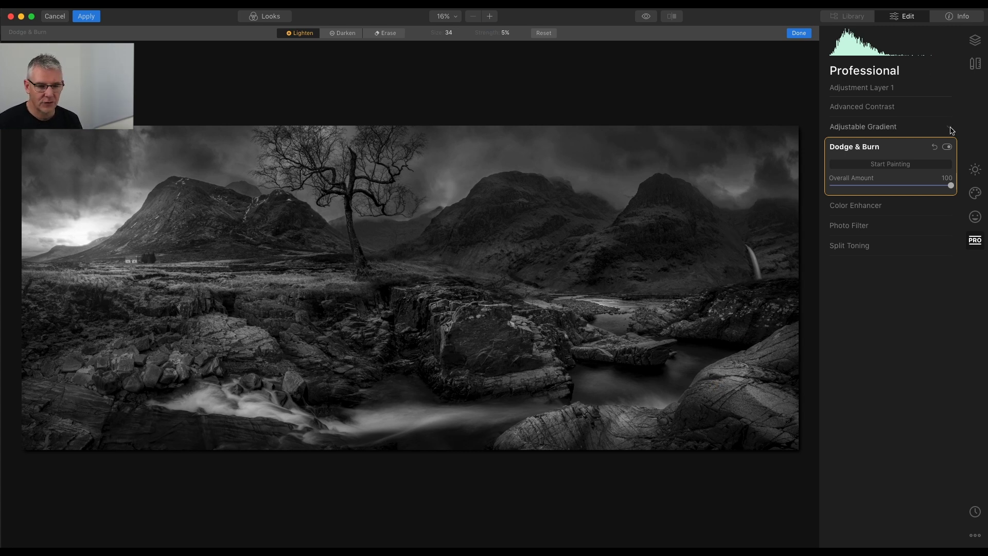
pyautogui.click(947, 148)
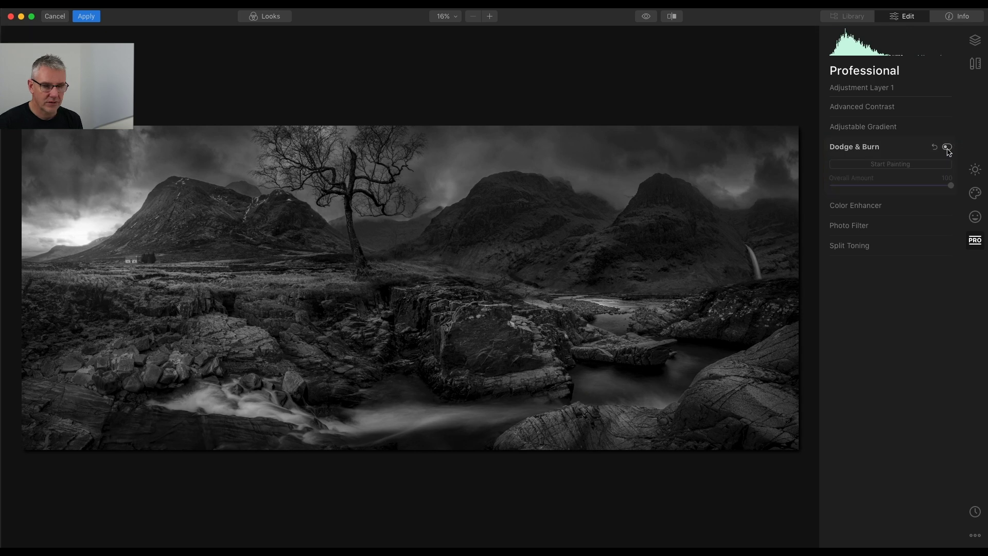
# Step: Re-enable Dodge & Burn, resume painting, and set the brush to Darken at 8% strength
pyautogui.click(950, 148)
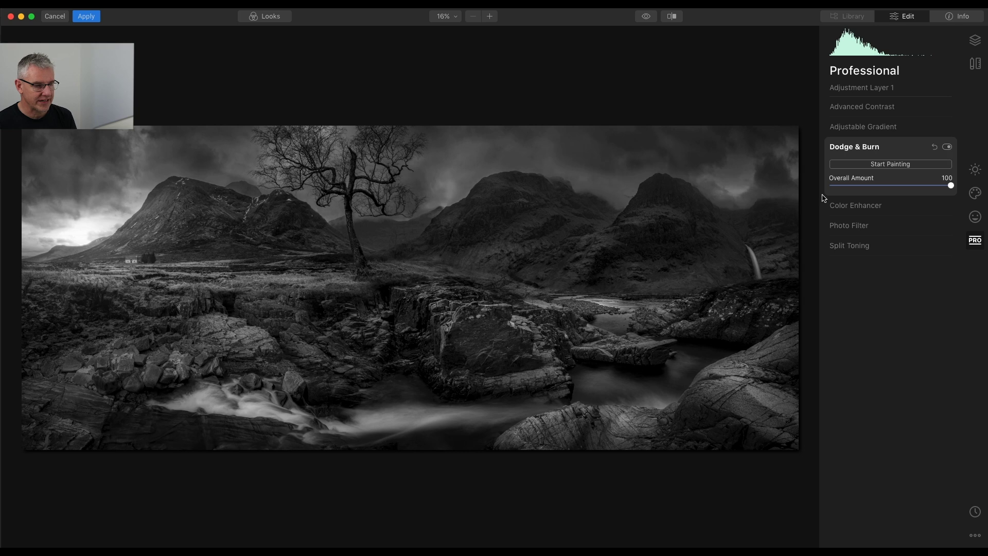
pyautogui.click(886, 165)
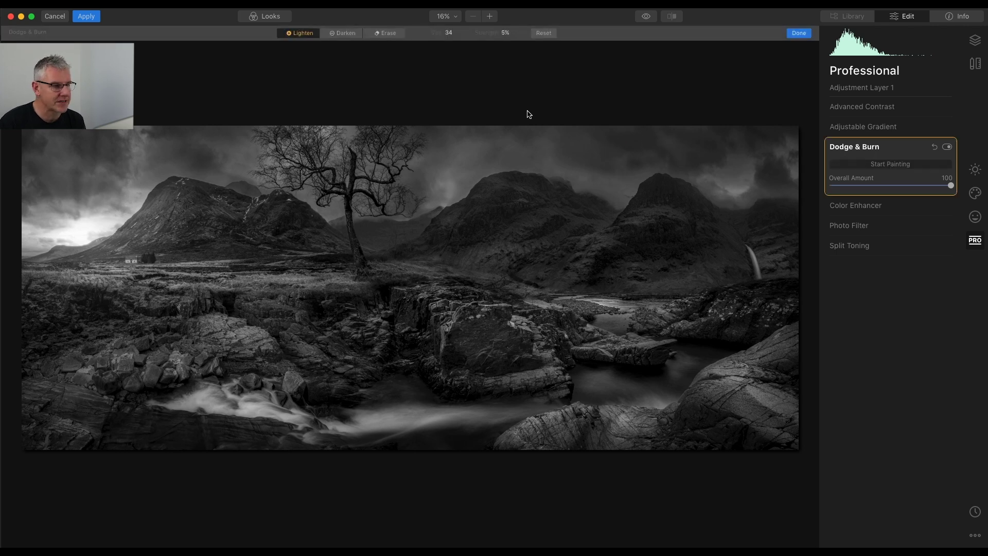
pyautogui.click(347, 34)
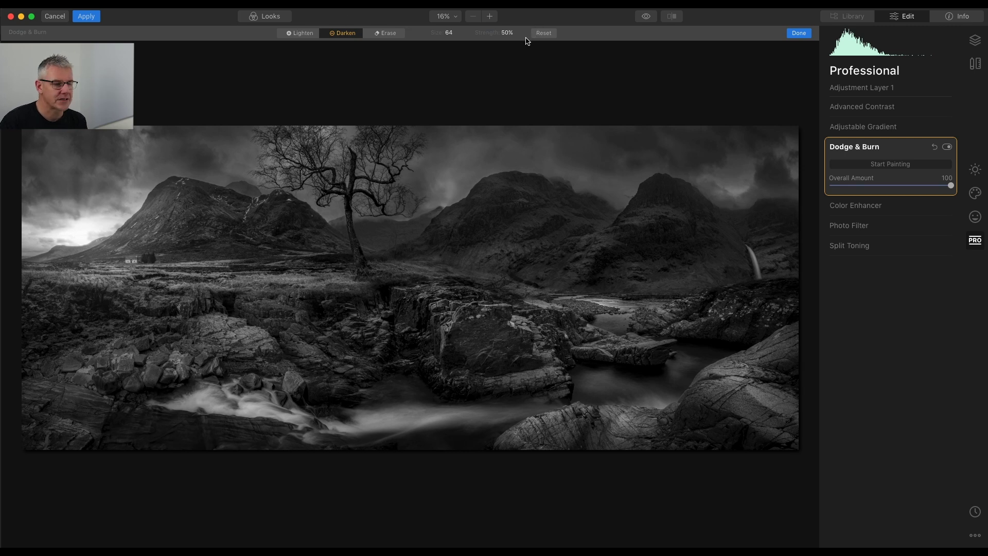
pyautogui.click(508, 34)
pyautogui.moveTo(509, 45); pyautogui.dragTo(496, 49)
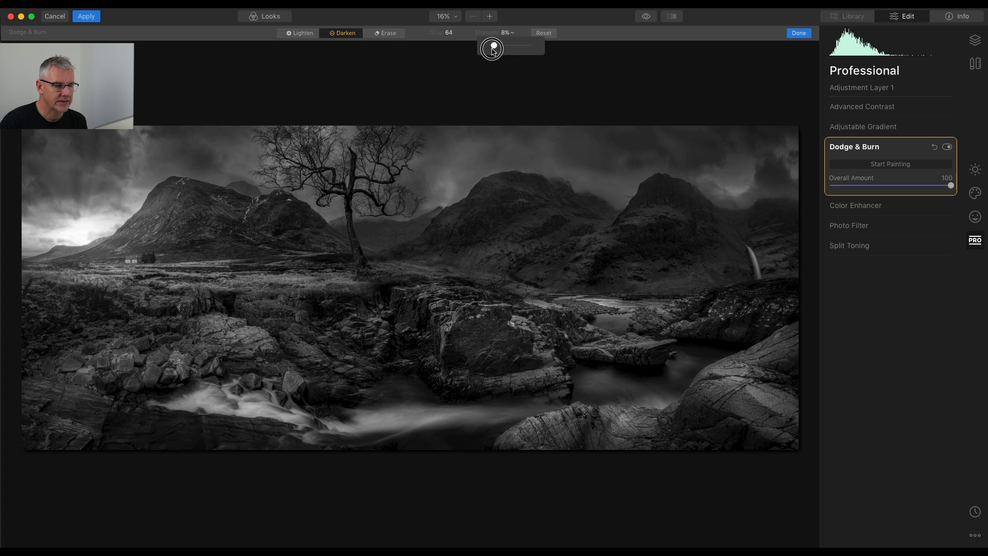
# Step: Close the Strength popup and grow the Darken brush from size 64 to 124, keeping 8% strength
pyautogui.click(627, 197)
pyautogui.press(']')
pyautogui.press(']')
pyautogui.press(']')
pyautogui.press(']')
pyautogui.press(']')
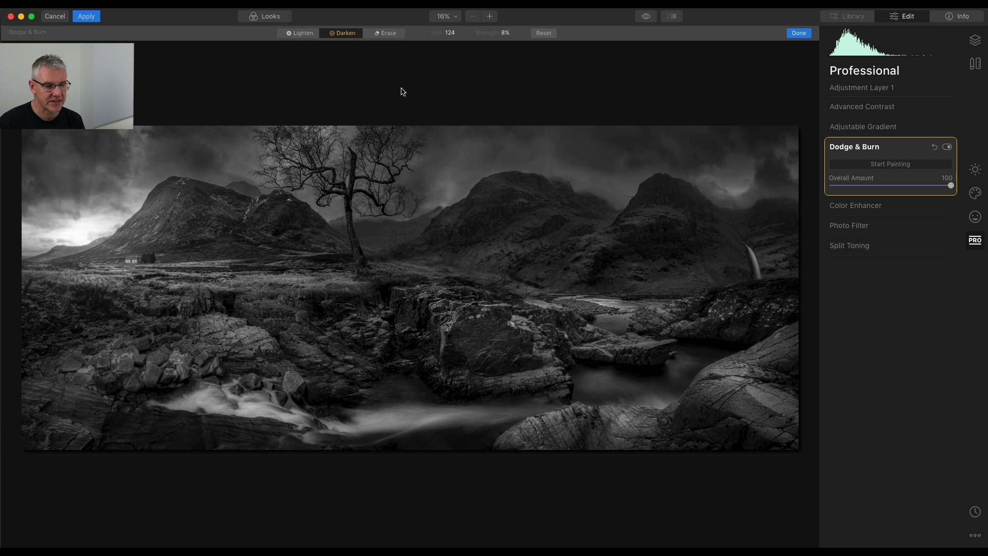
# Step: Erase painted adjustments on the right mountain and its lower slope, then return to Lighten at size 34, 5%
pyautogui.click(386, 34)
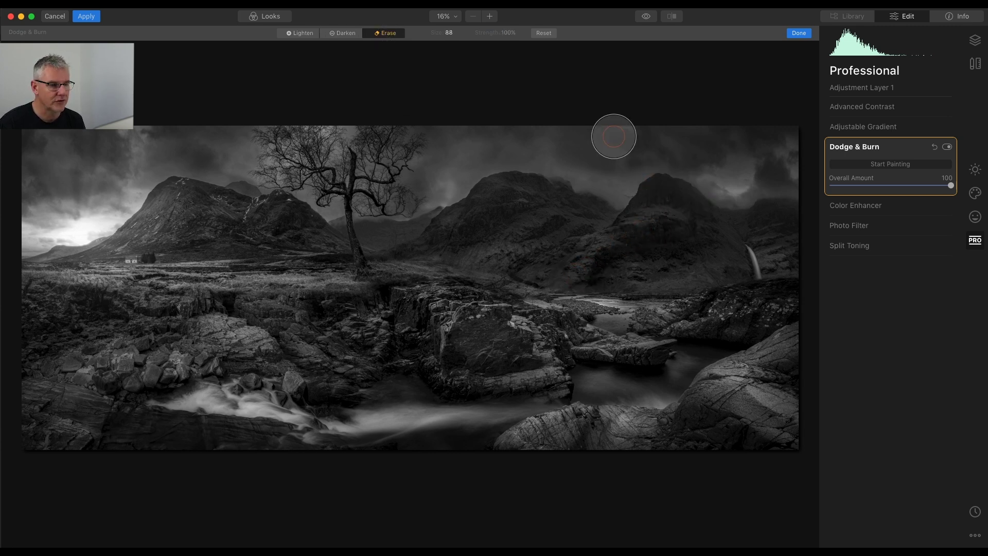
pyautogui.moveTo(665, 223); pyautogui.dragTo(540, 274)
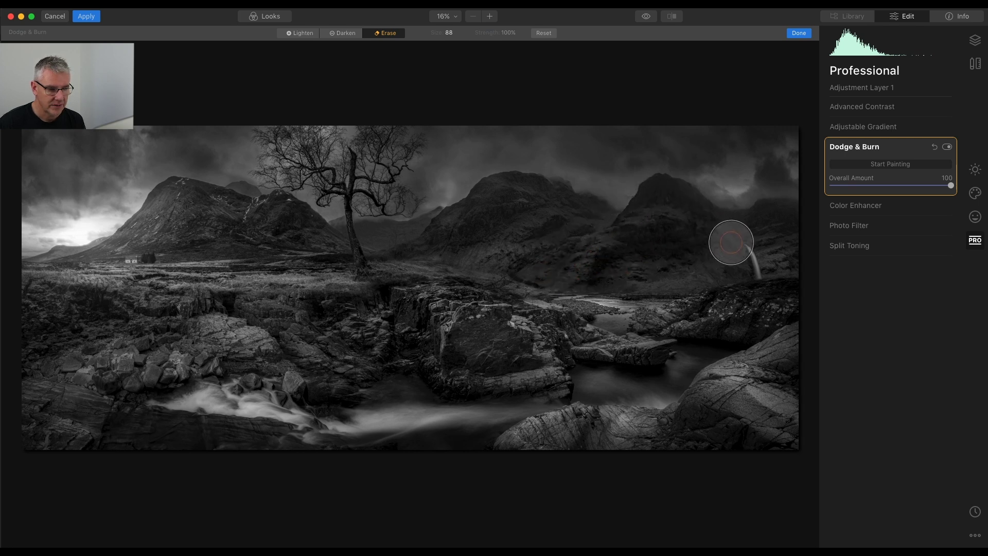
pyautogui.moveTo(629, 241)
pyautogui.mouseDown()
pyautogui.moveTo(556, 272)
pyautogui.moveTo(628, 262)
pyautogui.moveTo(509, 256)
pyautogui.moveTo(788, 254)
pyautogui.moveTo(783, 269)
pyautogui.mouseUp()
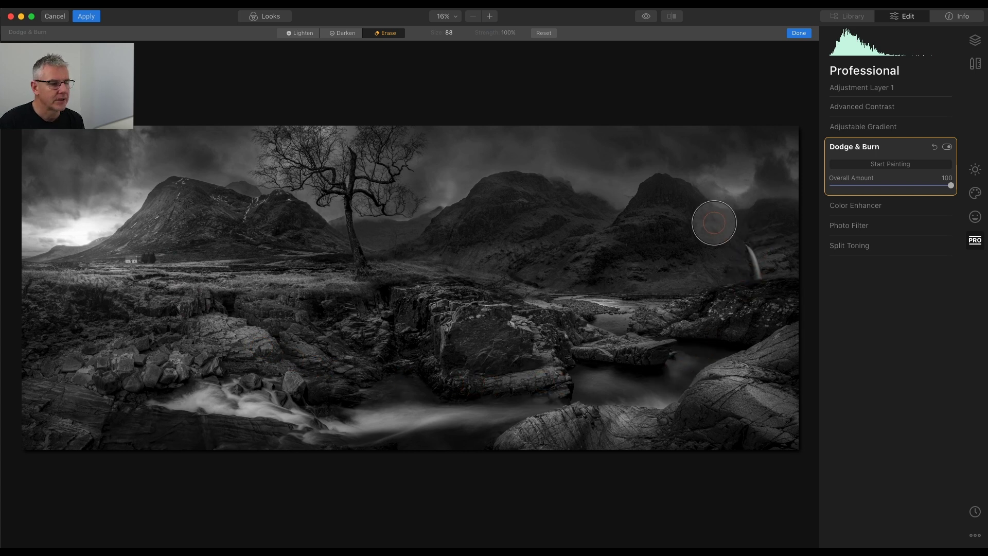
pyautogui.click(301, 34)
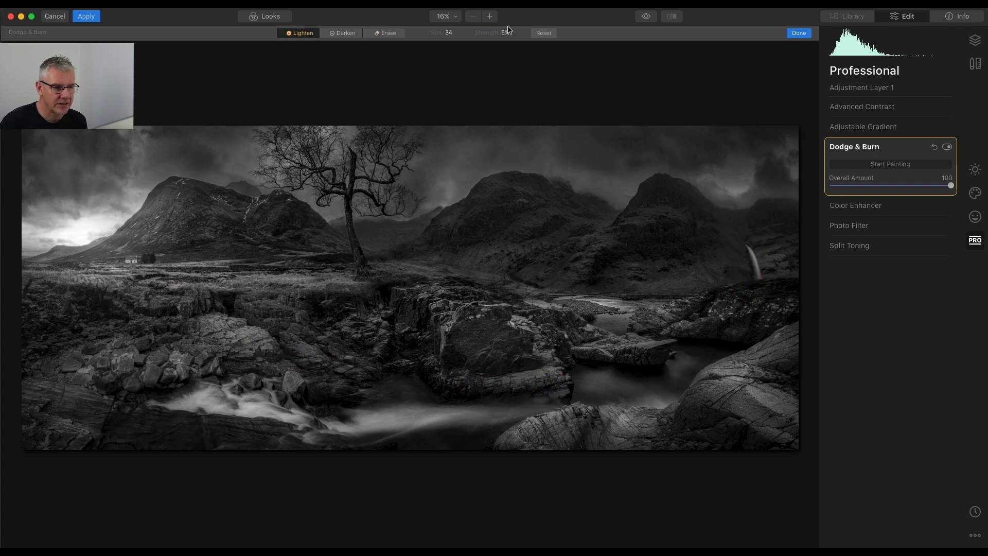
# Step: Resize the brush to 70, briefly switch to Erase, then go back to Lighten at 5% strength
pyautogui.scroll(3, 591, 271)
pyautogui.scroll(5, 572, 247)
pyautogui.scroll(-5, 488, 266)
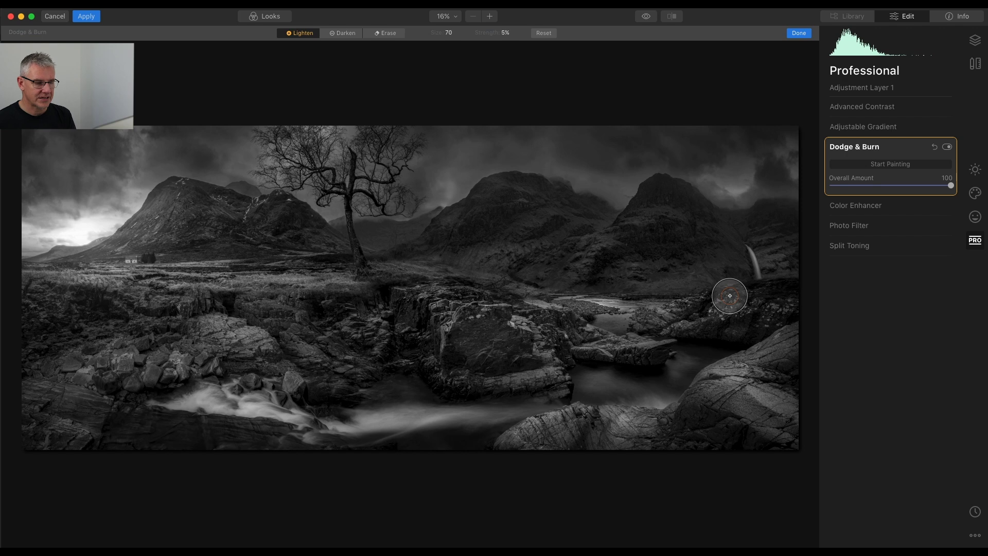
pyautogui.press('x')
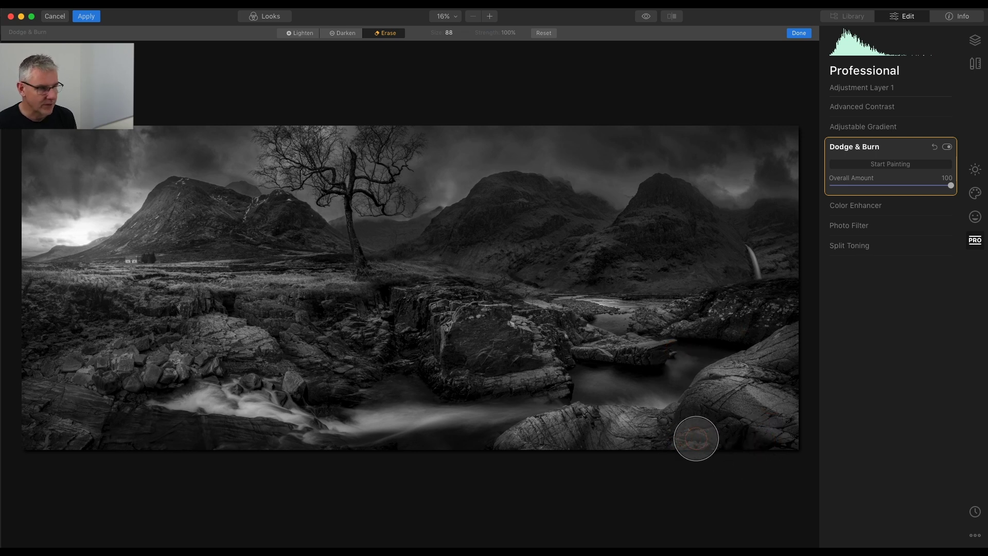
pyautogui.click(304, 32)
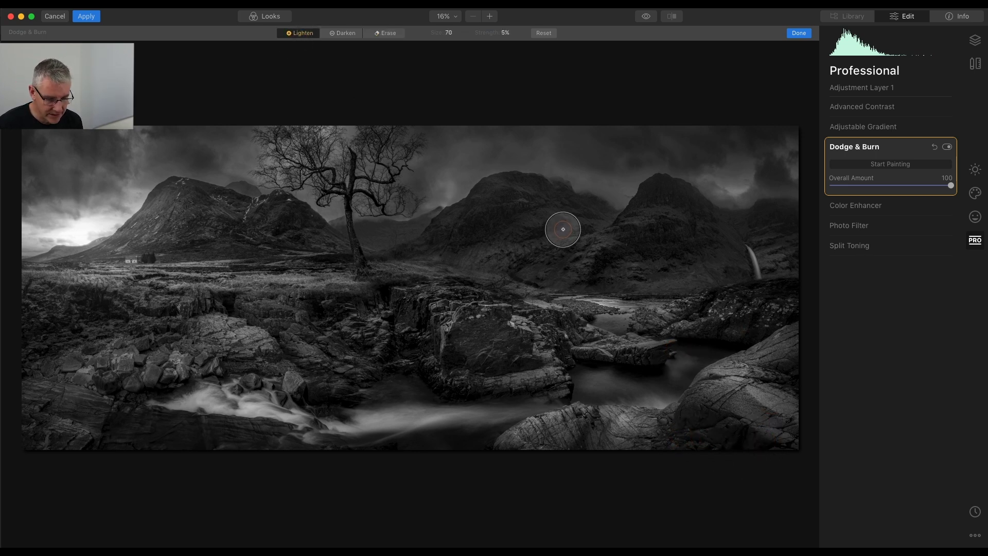
# Step: Shrink the Lighten brush to size 22 and raise its strength to 10%
pyautogui.scroll(-5, 734, 458)
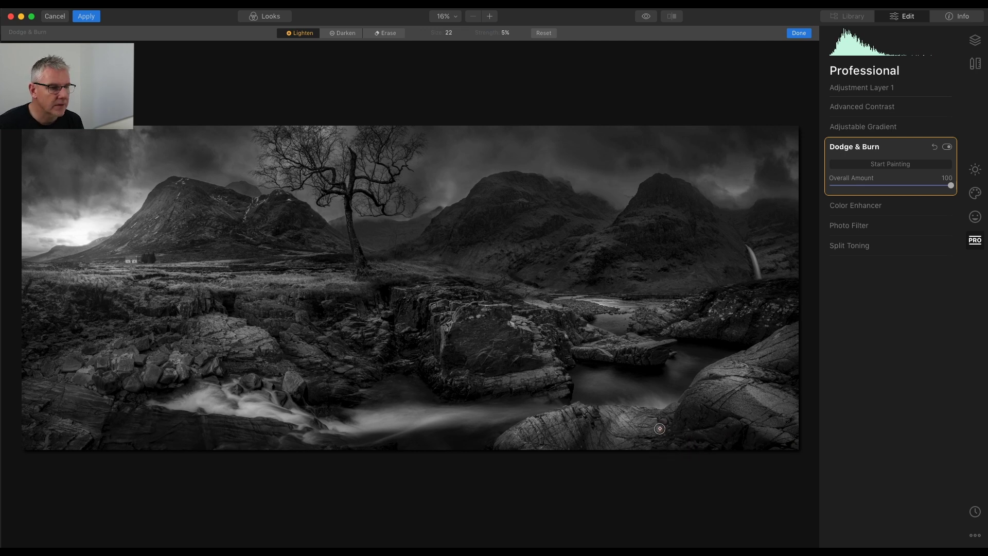
pyautogui.click(506, 34)
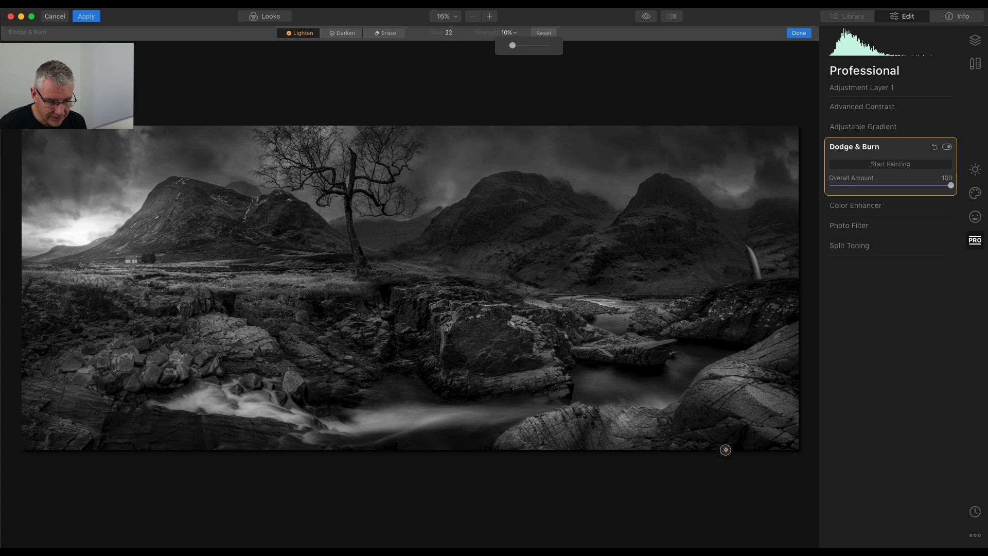
pyautogui.click(731, 420)
# Step: Paint Lighten dabs and strokes along the edges of the bottom-right rocks
pyautogui.click(705, 429)
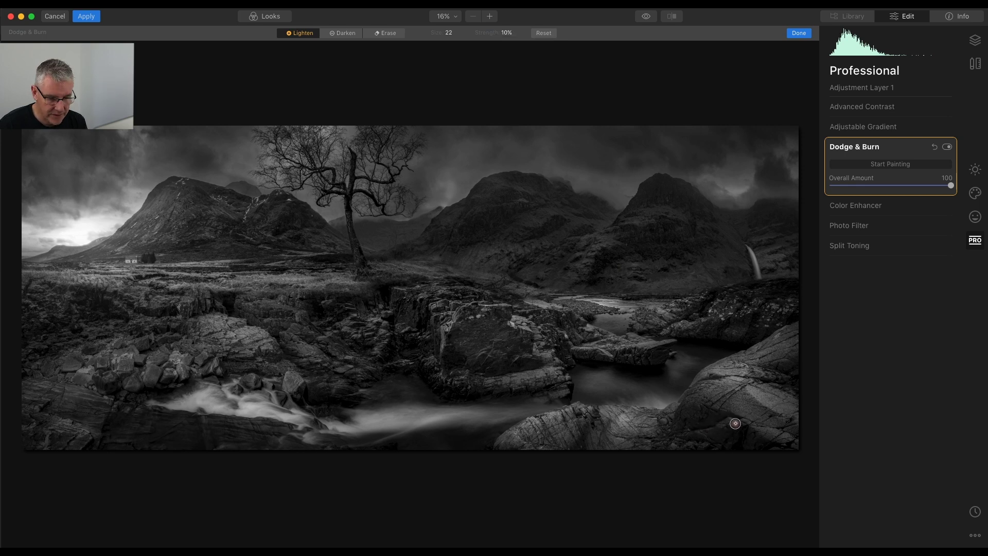
pyautogui.click(673, 436)
pyautogui.moveTo(667, 447)
pyautogui.mouseDown()
pyautogui.moveTo(701, 443)
pyautogui.moveTo(671, 408)
pyautogui.mouseUp()
pyautogui.click(559, 420)
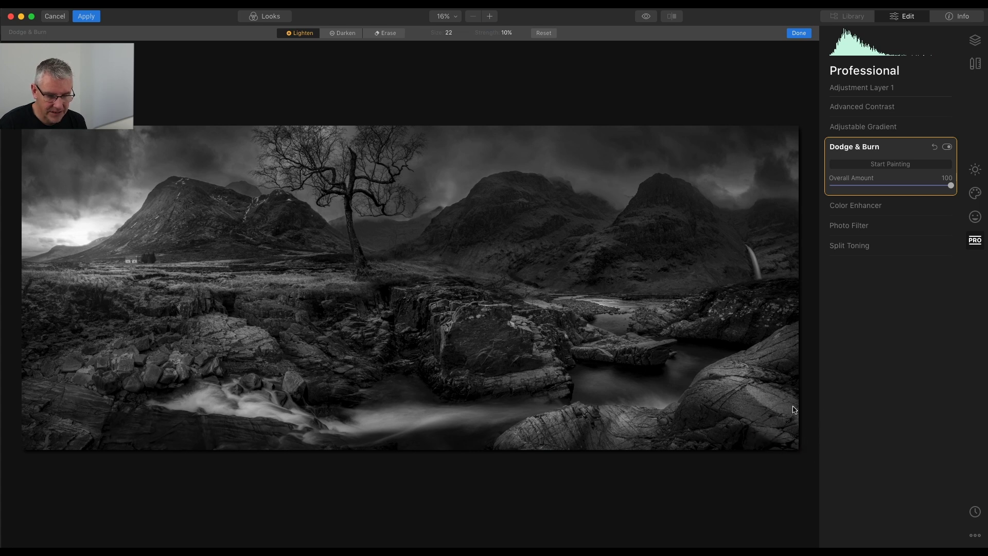
pyautogui.moveTo(799, 325)
pyautogui.mouseDown()
pyautogui.moveTo(704, 376)
pyautogui.moveTo(683, 399)
pyautogui.moveTo(739, 379)
pyautogui.moveTo(798, 411)
pyautogui.mouseUp()
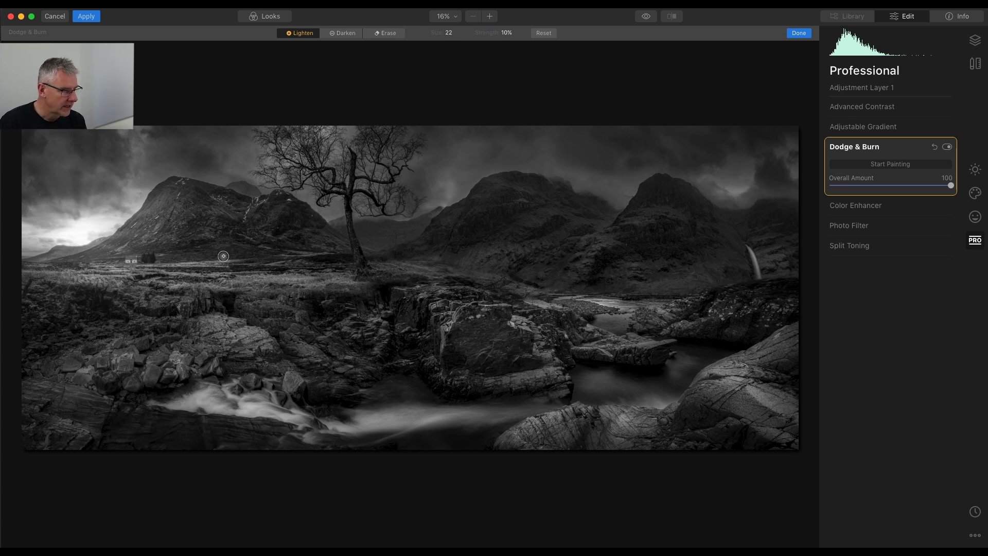
# Step: Toggle Dodge & Burn off and on, then drag Overall Amount down to 52 and back up to 100
pyautogui.click(946, 147)
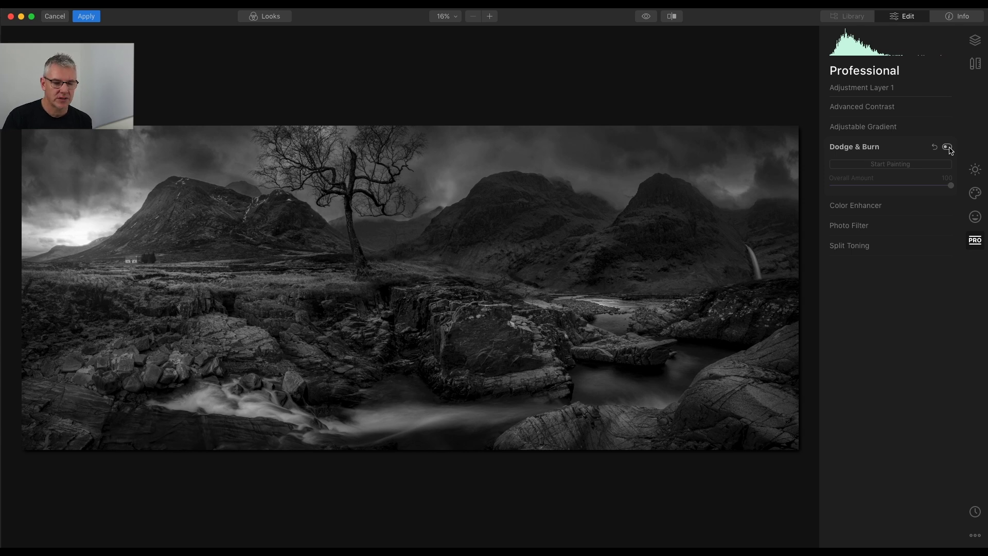
pyautogui.click(950, 148)
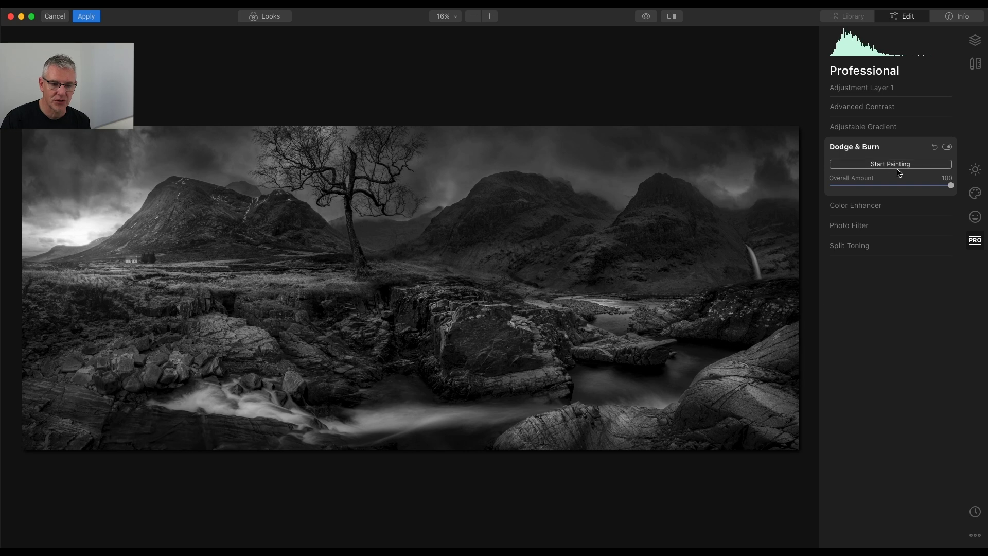
pyautogui.moveTo(950, 186); pyautogui.dragTo(939, 190)
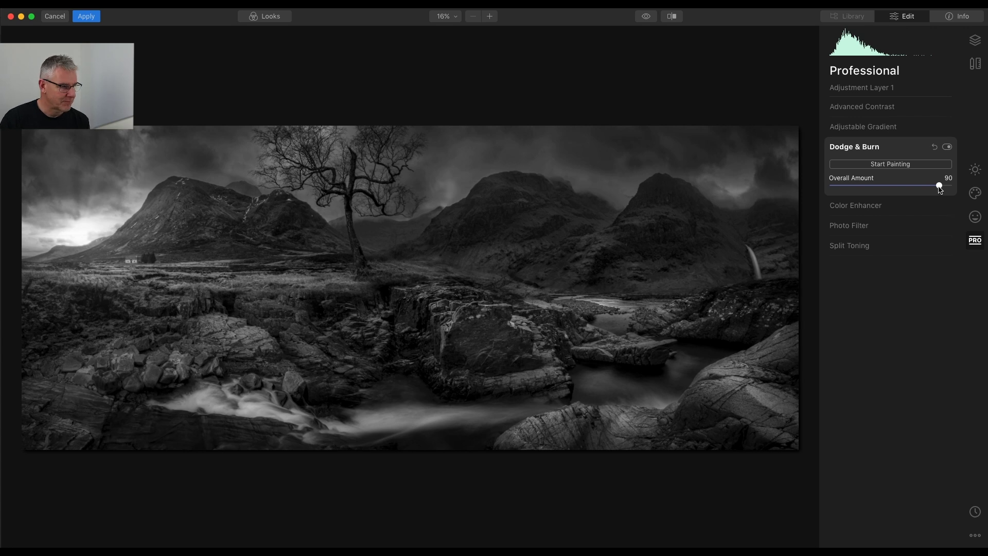
pyautogui.moveTo(939, 190); pyautogui.dragTo(894, 190)
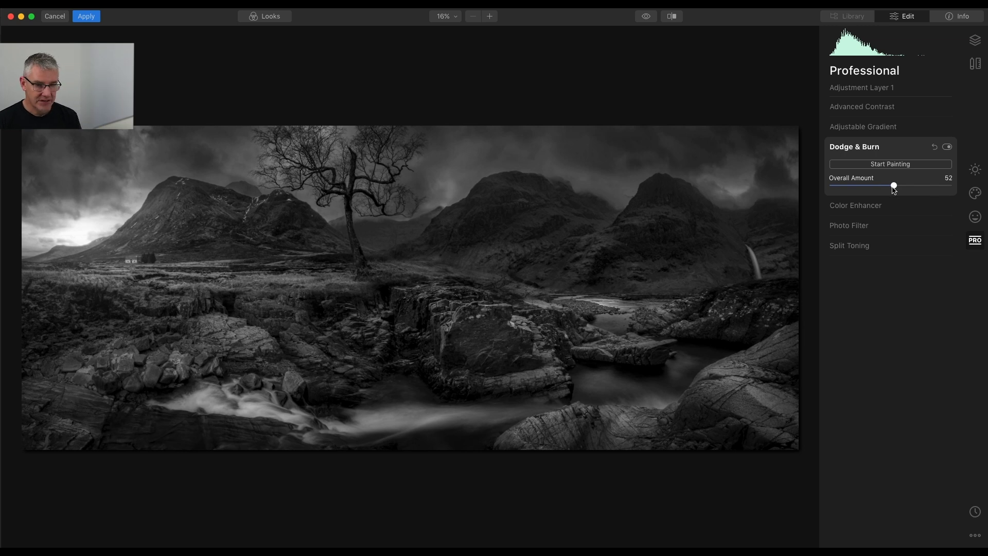
pyautogui.moveTo(894, 190); pyautogui.dragTo(918, 191)
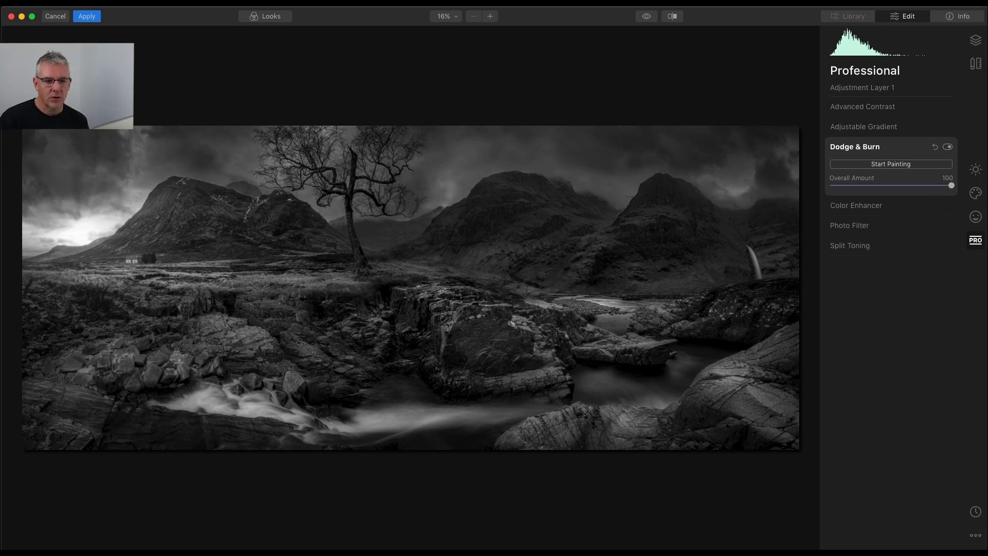
# Step: In the Layers panel, toggle Adjustment Layer 1 off and on to compare on the black-and-white image
pyautogui.click(975, 41)
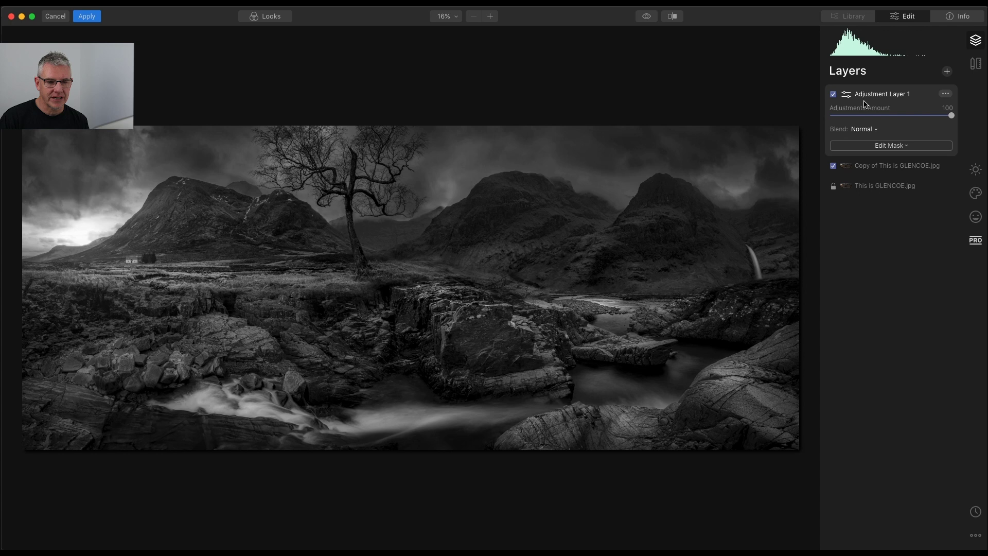
pyautogui.click(834, 95)
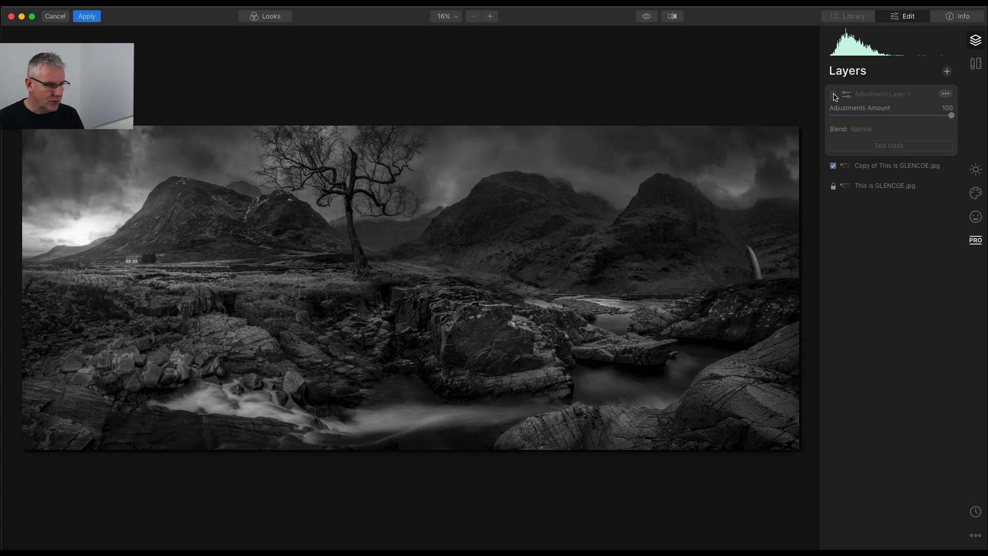
pyautogui.click(834, 95)
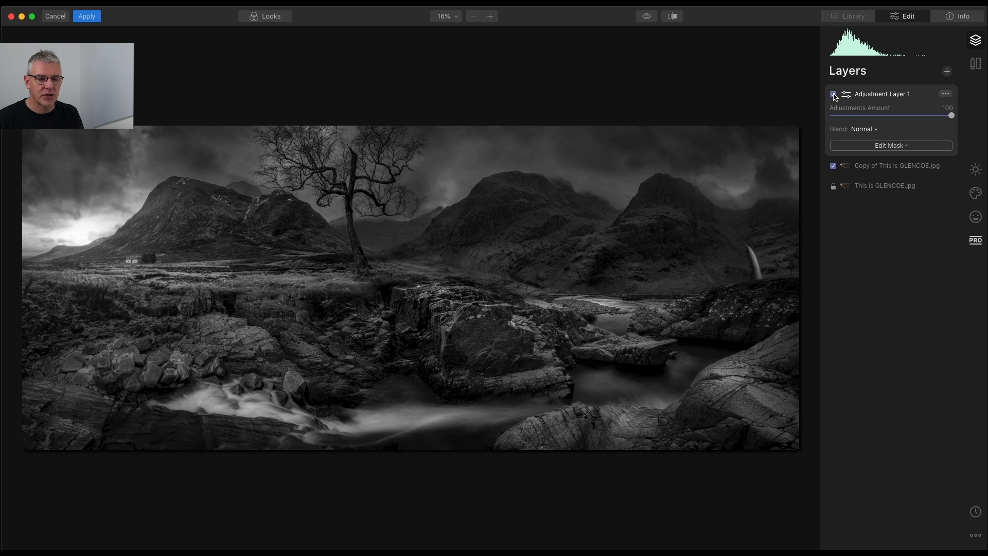
# Step: Hide the black-and-white Copy layer, then toggle Adjustment Layer 1 off and on over the colour photo
pyautogui.click(833, 166)
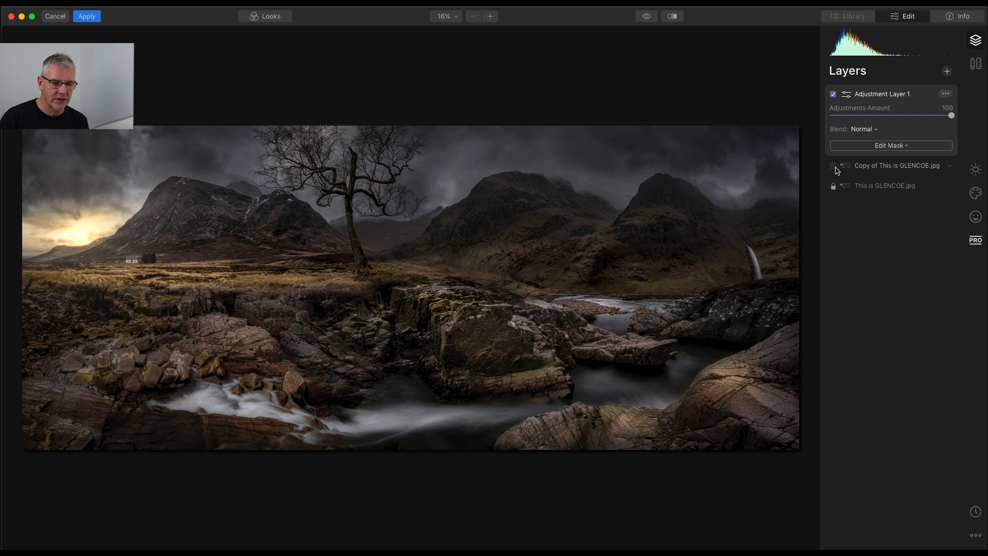
pyautogui.click(833, 95)
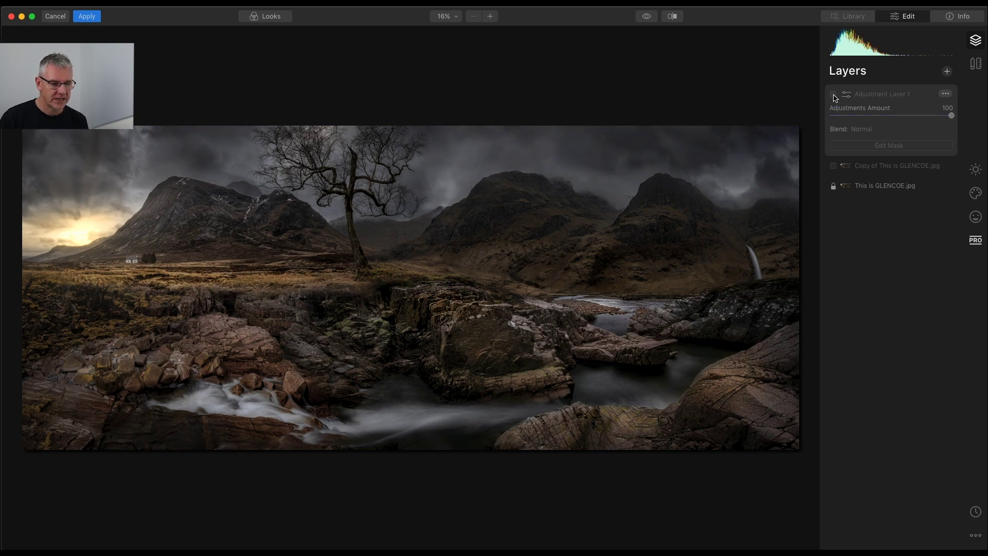
pyautogui.click(834, 95)
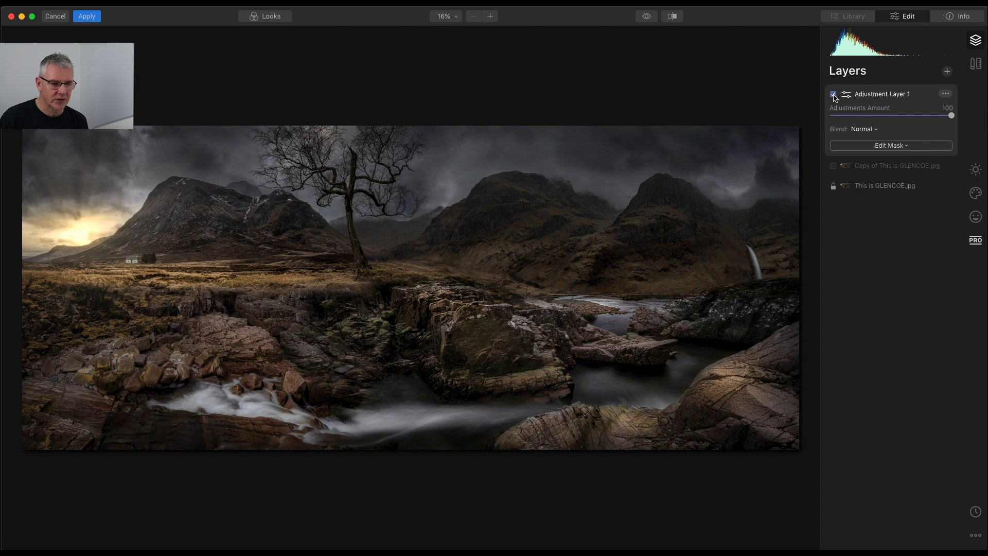
# Step: Lower Dodge & Burn Overall Amount to 44 on the colour photo, restore it to 100, and reopen Layers
pyautogui.click(975, 241)
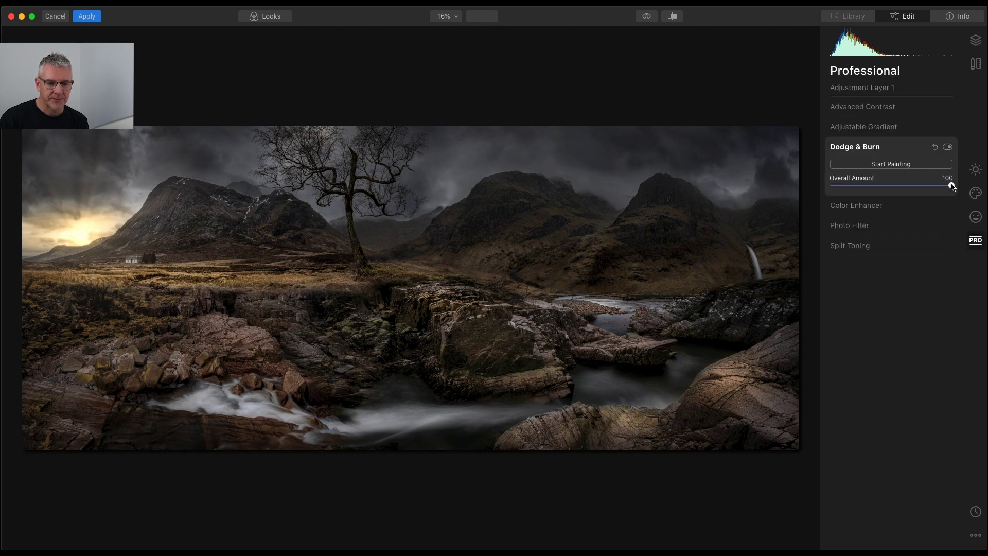
pyautogui.moveTo(952, 187); pyautogui.dragTo(895, 190)
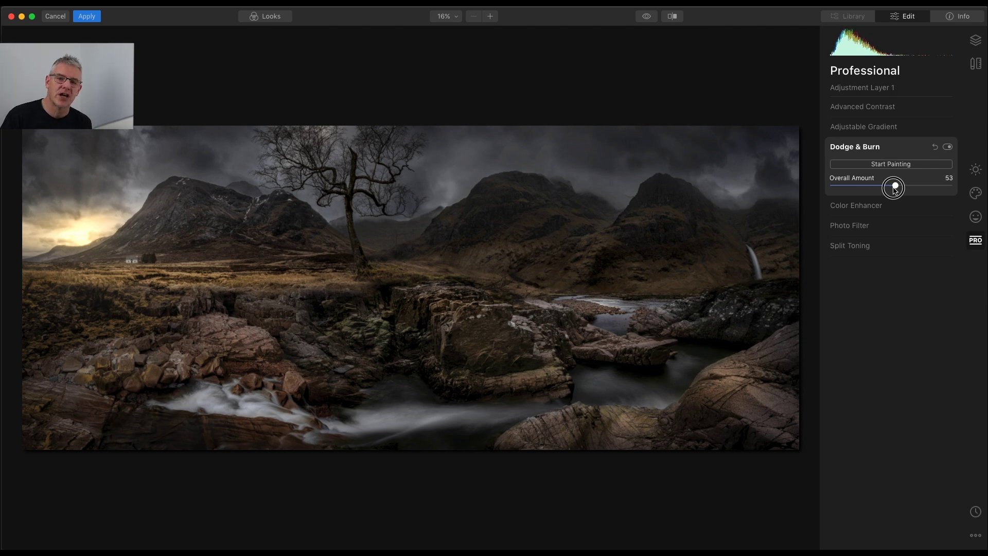
pyautogui.moveTo(895, 190); pyautogui.dragTo(883, 190)
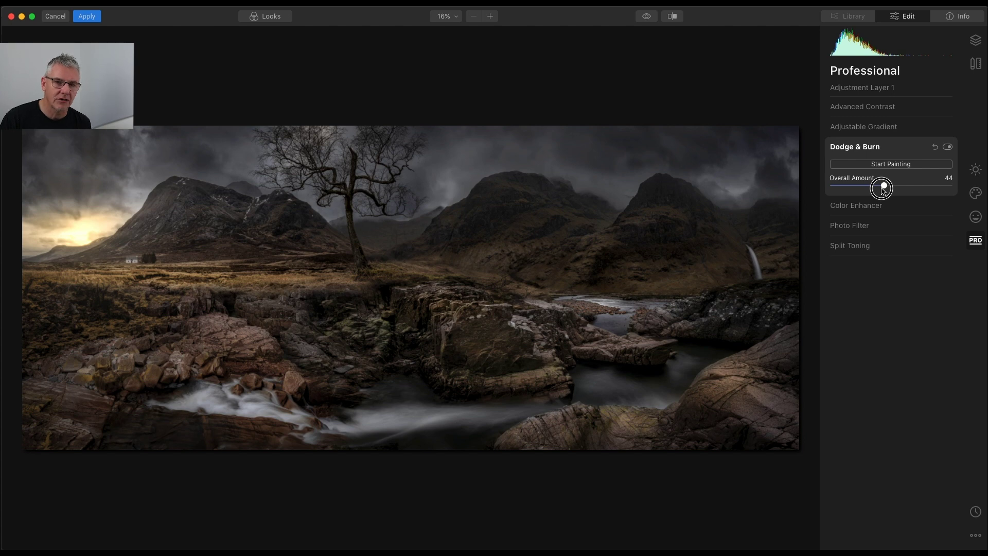
pyautogui.moveTo(882, 190); pyautogui.dragTo(960, 189)
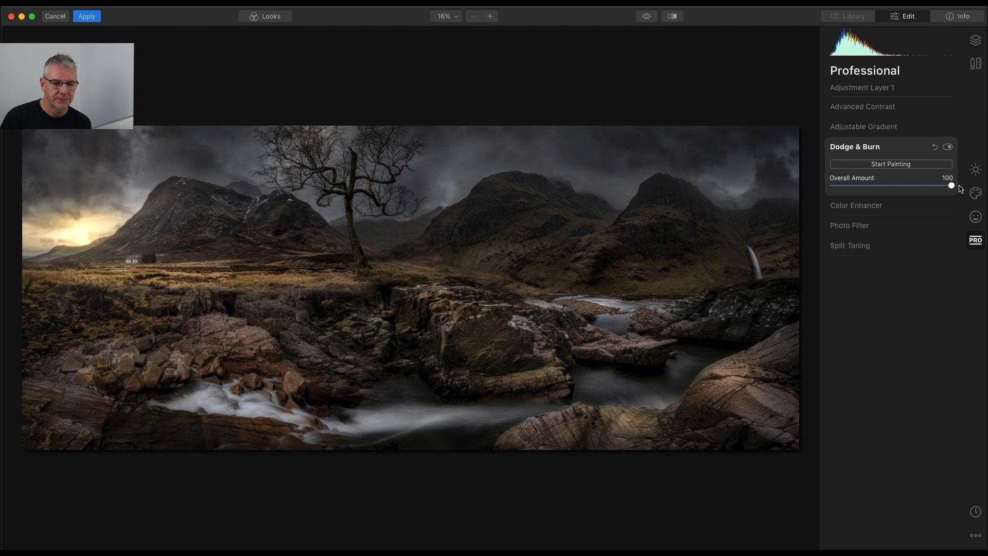
pyautogui.click(973, 47)
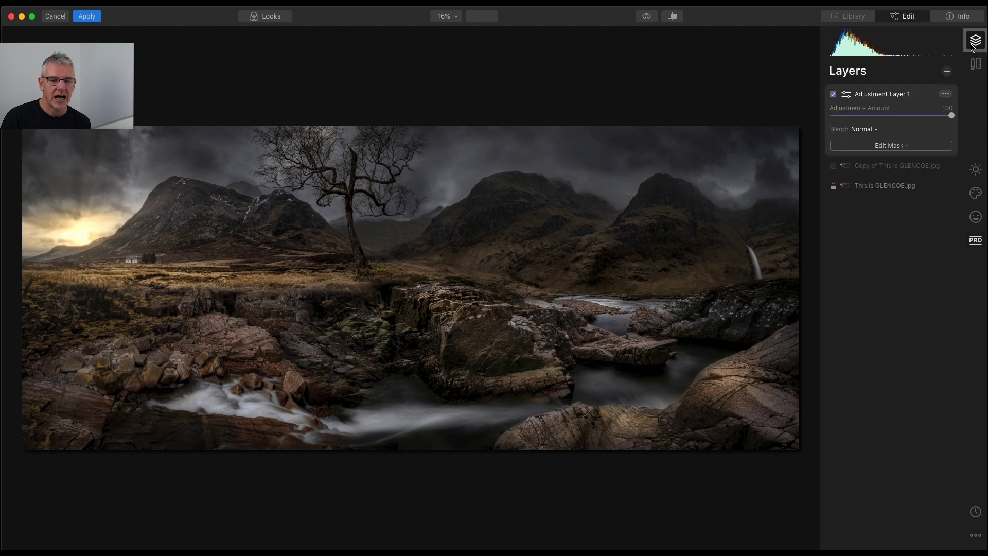